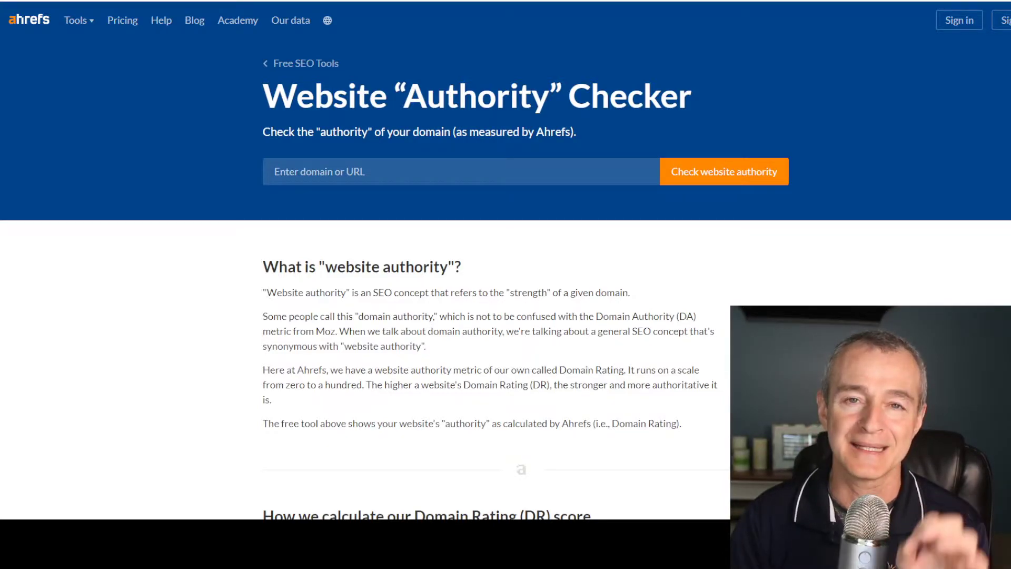
# Run the website authority check for totaltherapysolutions.com, passing the reCAPTCHA
pyautogui.click(369, 180)
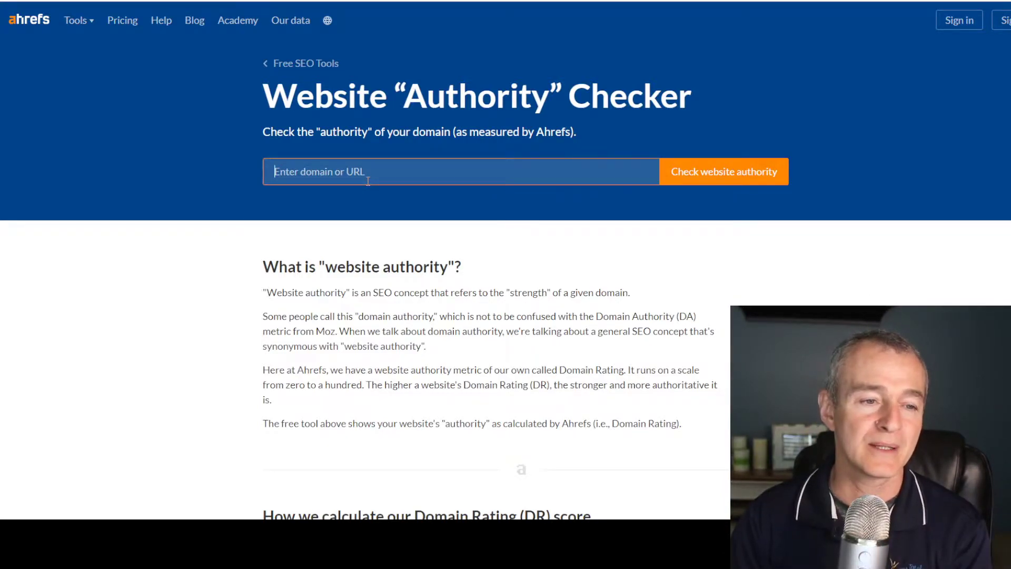
pyautogui.write('tota')
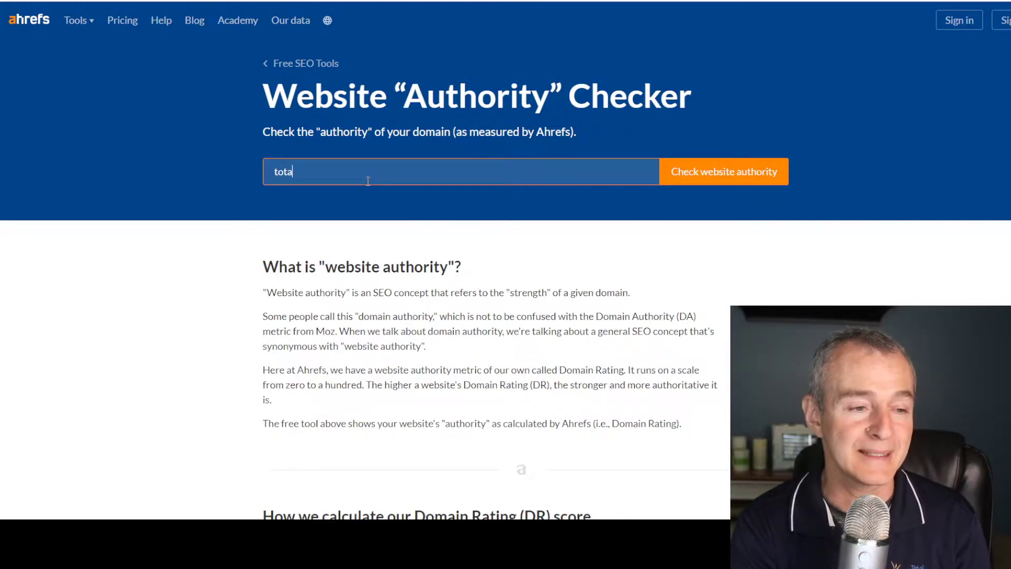
pyautogui.write('ltherapysolutions.com')
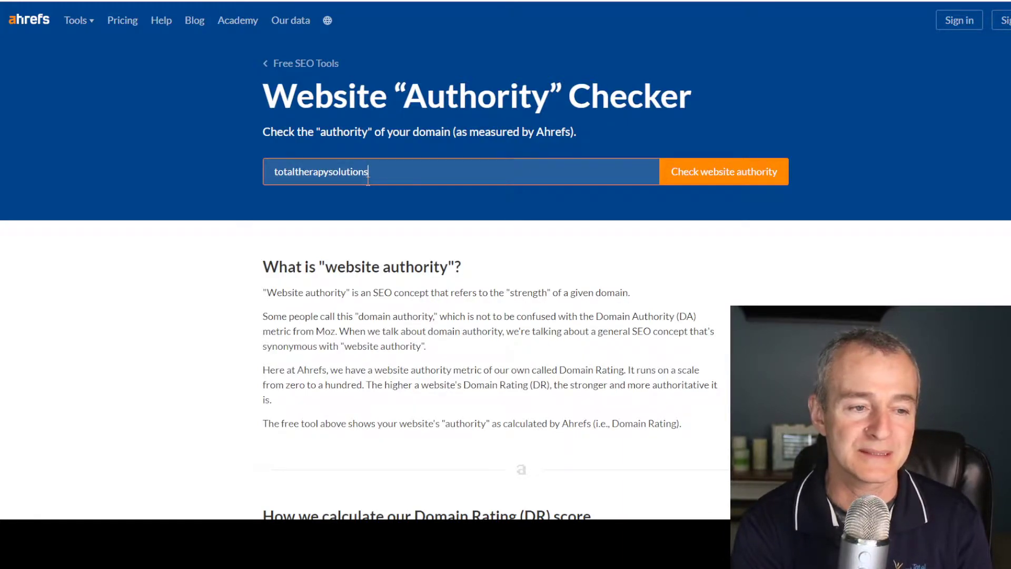
pyautogui.click(755, 183)
pyautogui.click(670, 138)
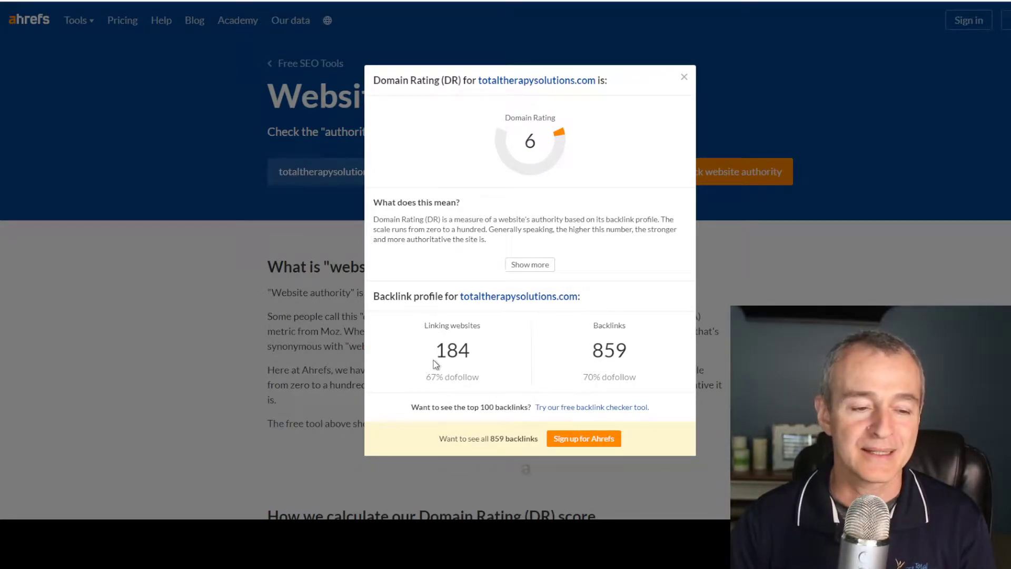
# Highlight the 184 linking websites and 859 backlinks counts, then close the results
pyautogui.moveTo(436, 362); pyautogui.dragTo(481, 356)
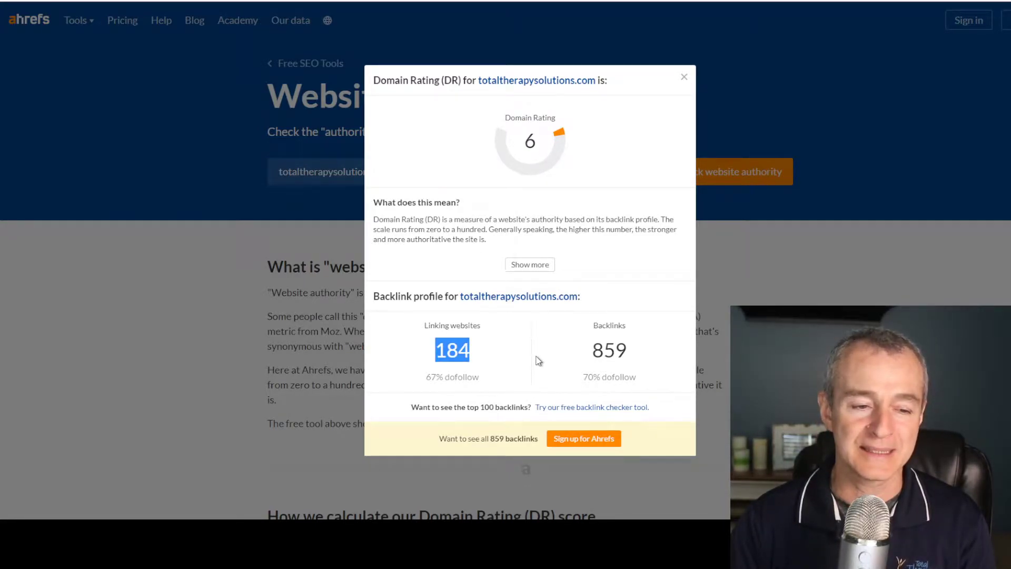
pyautogui.moveTo(592, 357); pyautogui.dragTo(651, 363)
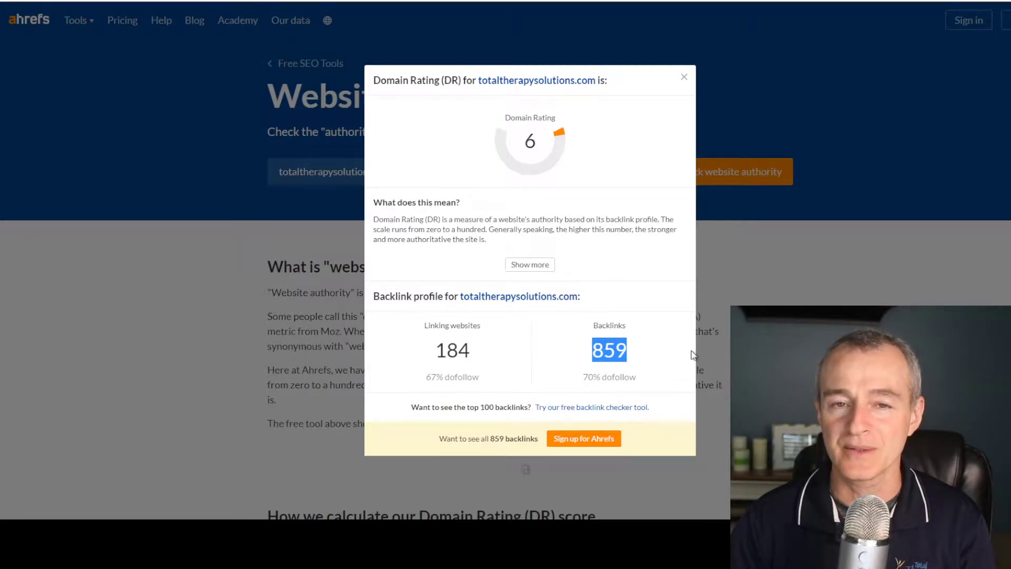
pyautogui.click(685, 77)
# Replace the domain with mykneeguide.com and rerun the authority check past the reCAPTCHA
pyautogui.moveTo(432, 170); pyautogui.dragTo(275, 179)
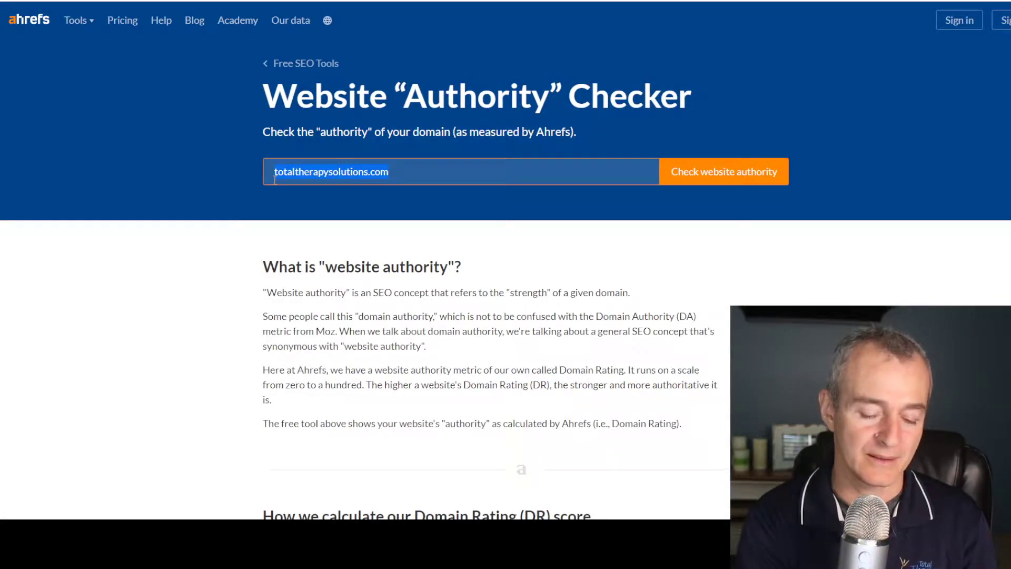
pyautogui.write('my')
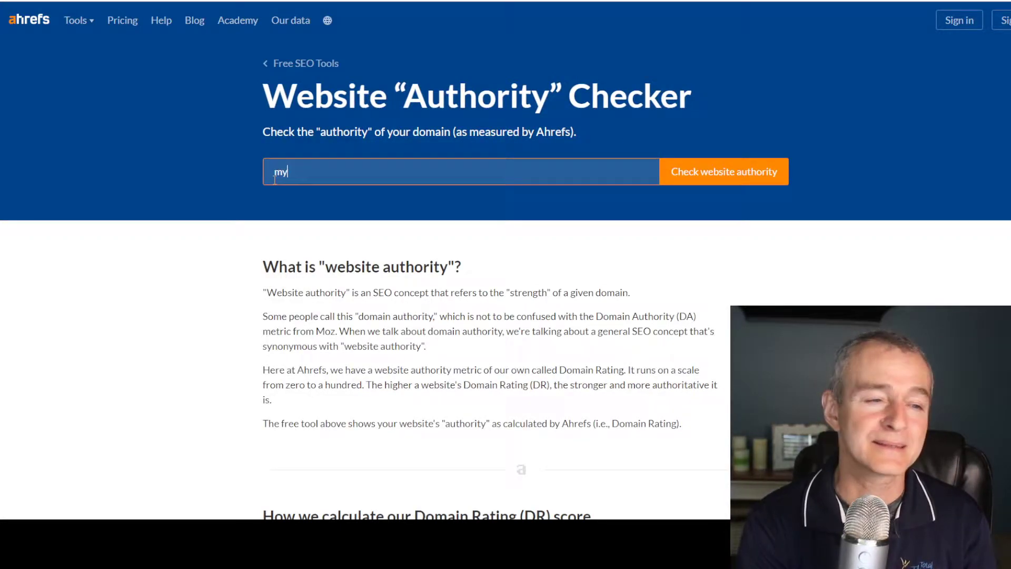
pyautogui.write('knee')
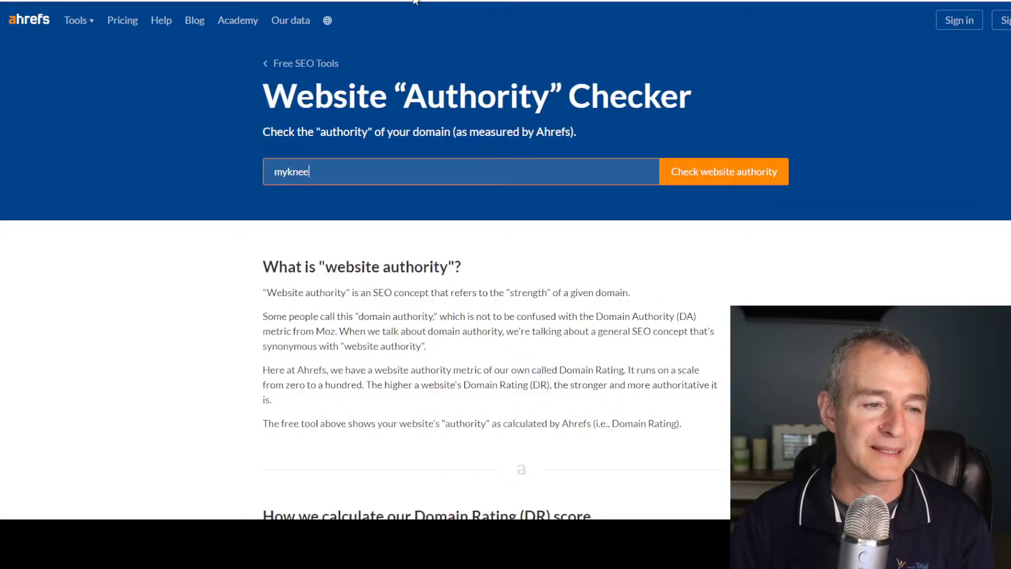
pyautogui.write('guide.com')
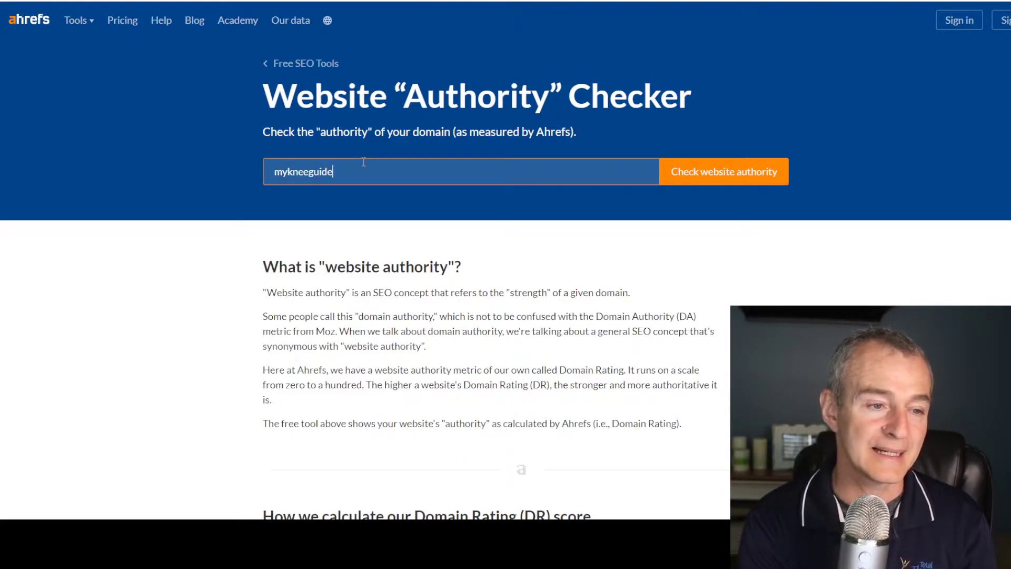
pyautogui.click(635, 136)
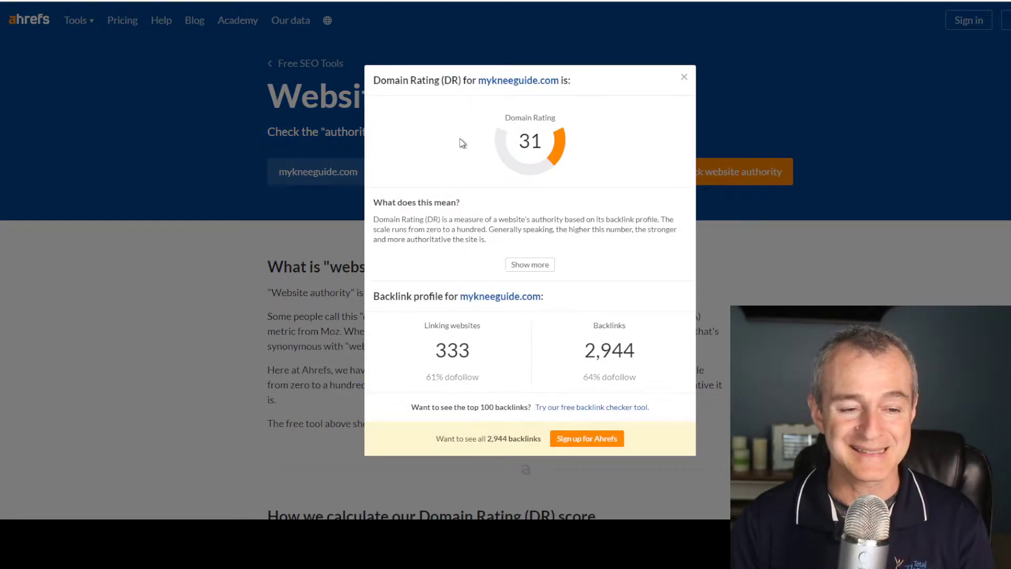
# Highlight the 333 linking websites and 2,944 backlinks counts, then close the results
pyautogui.moveTo(433, 359); pyautogui.dragTo(505, 352)
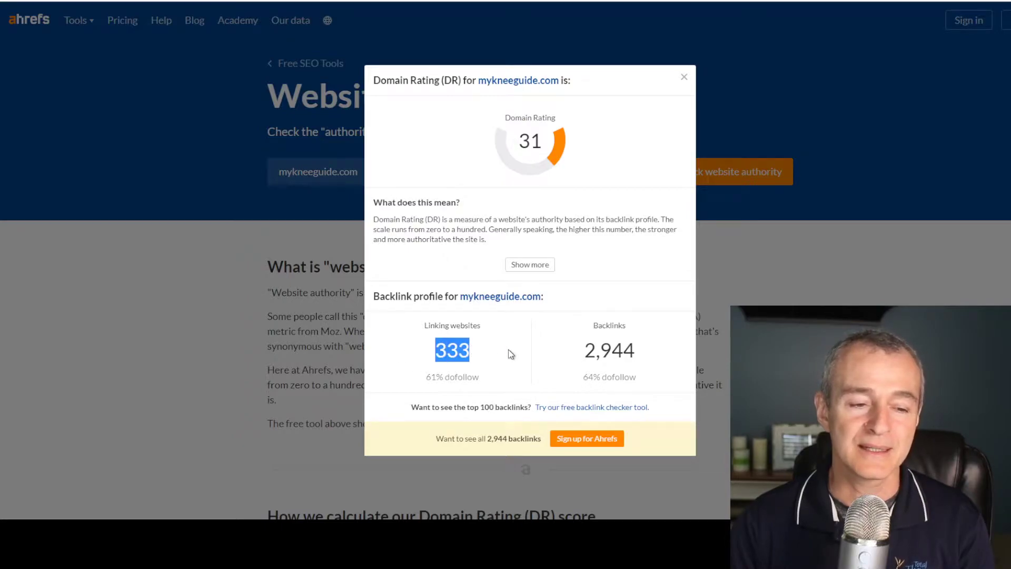
pyautogui.moveTo(579, 355); pyautogui.dragTo(672, 362)
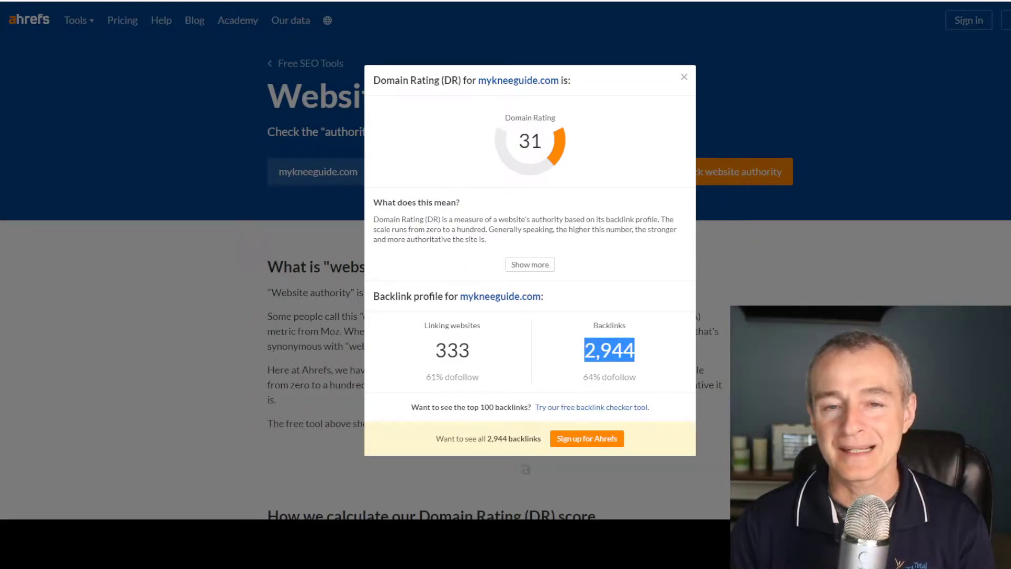
pyautogui.click(686, 70)
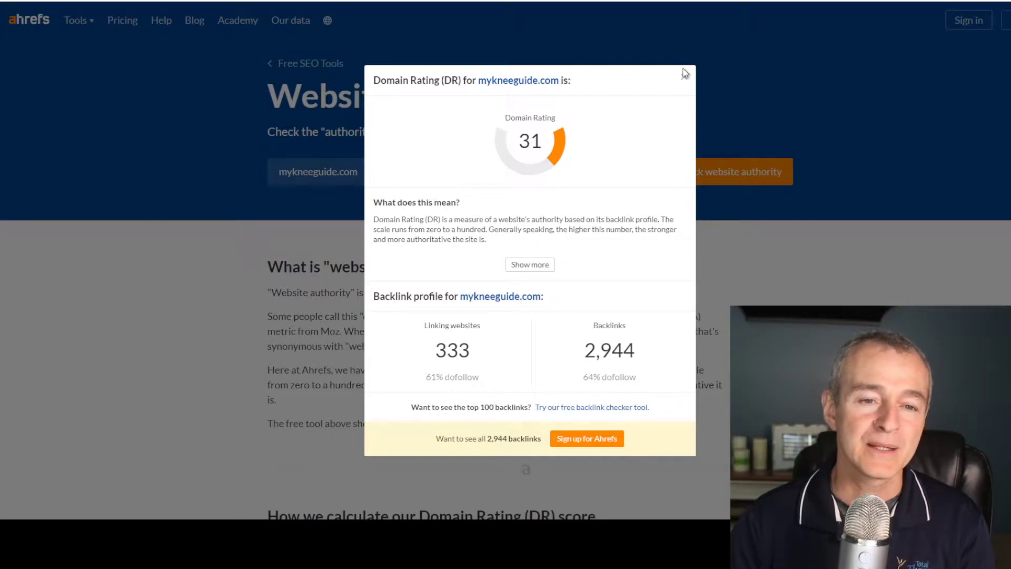
pyautogui.click(686, 78)
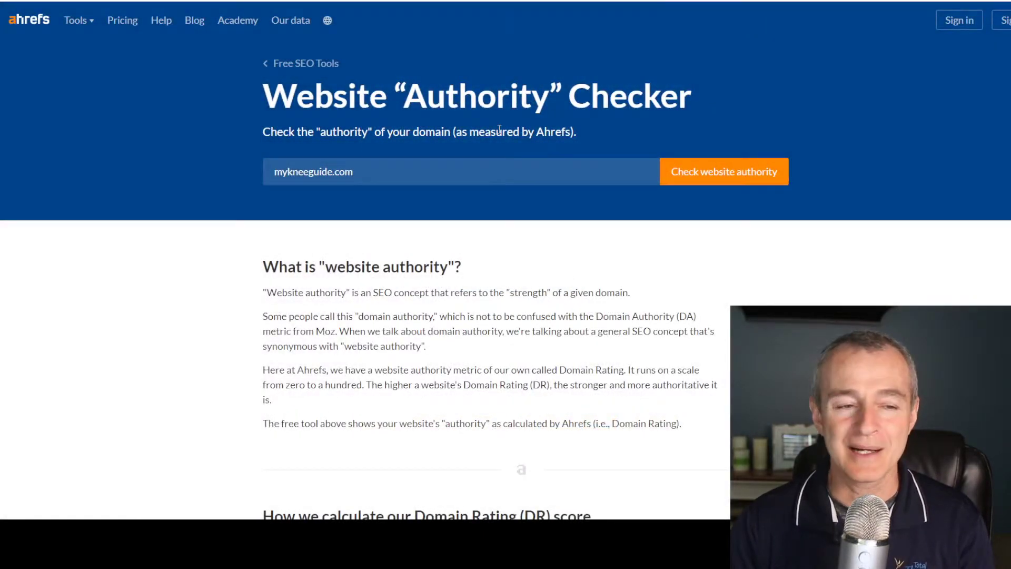
# Copy mykneeguide.com into the Backlink Checker and run the backlink check past the reCAPTCHA
pyautogui.moveTo(363, 181); pyautogui.dragTo(250, 182)
pyautogui.hotkey('ctrl', 'c')
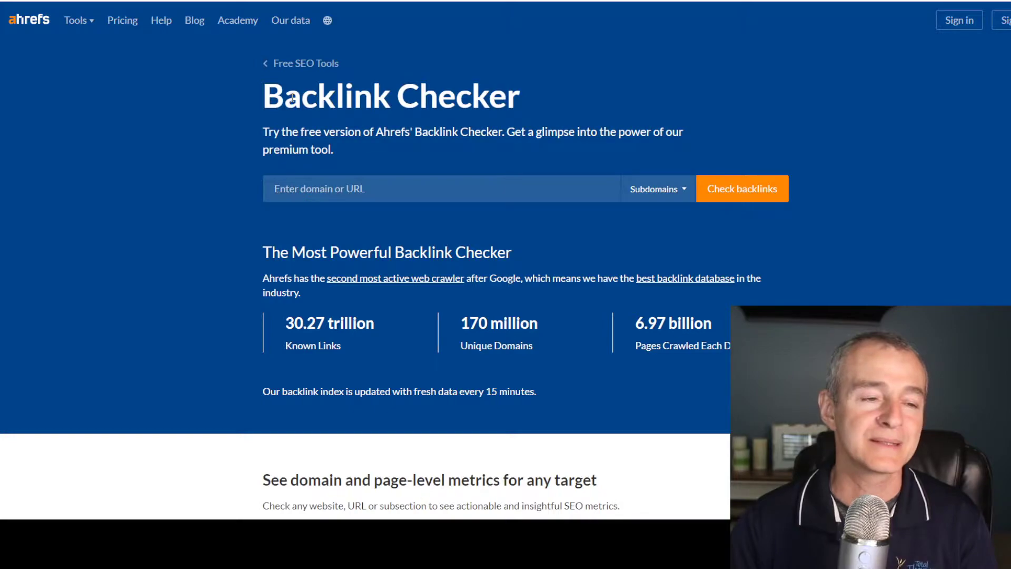
pyautogui.click(403, 193)
pyautogui.hotkey('ctrl', 'v')
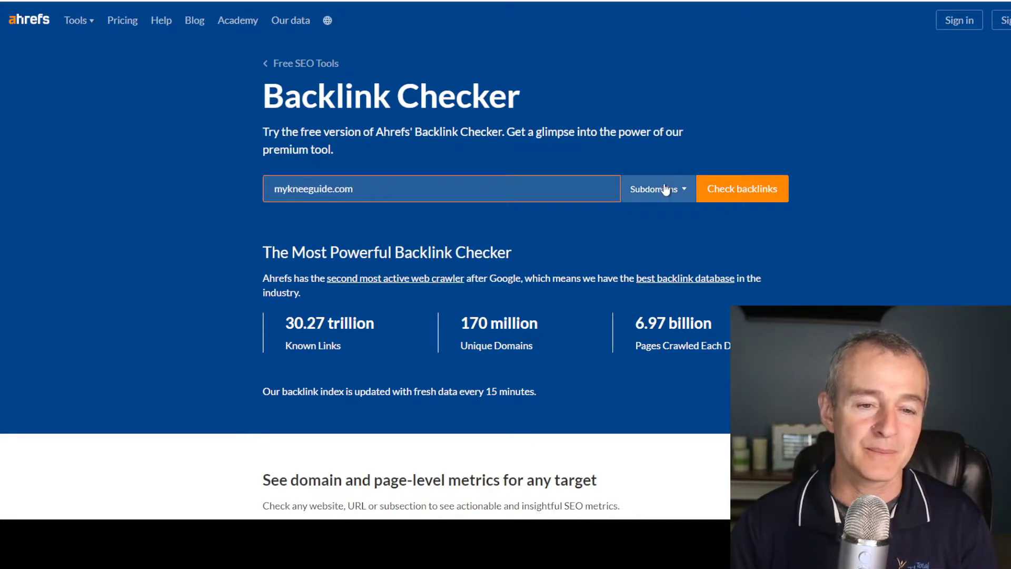
pyautogui.click(773, 187)
pyautogui.click(636, 152)
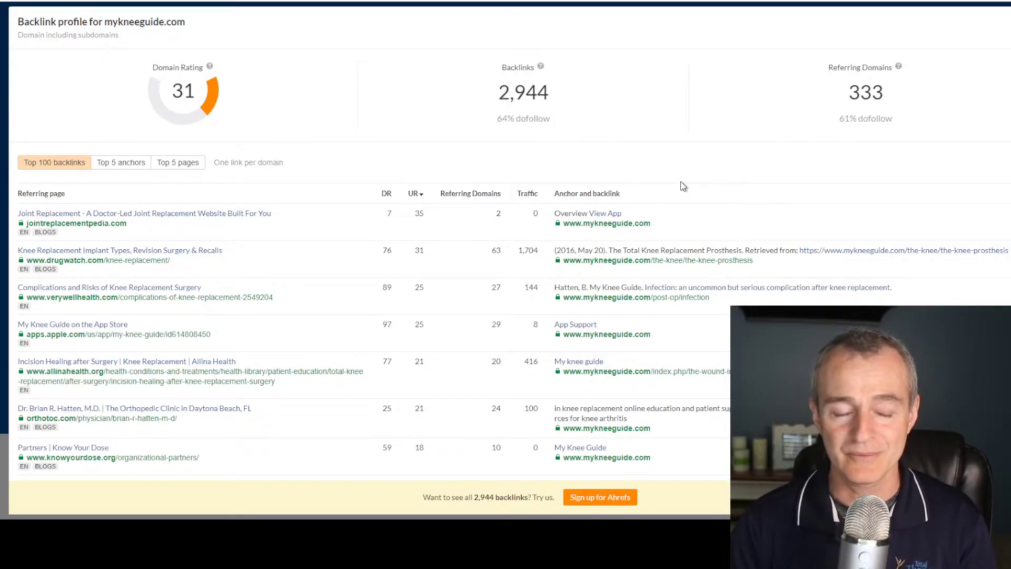
# Compare referring pages' DRs (7, 76, 89, 97, 77), then open drugwatch.com's knee-replacement page
pyautogui.moveTo(387, 200)
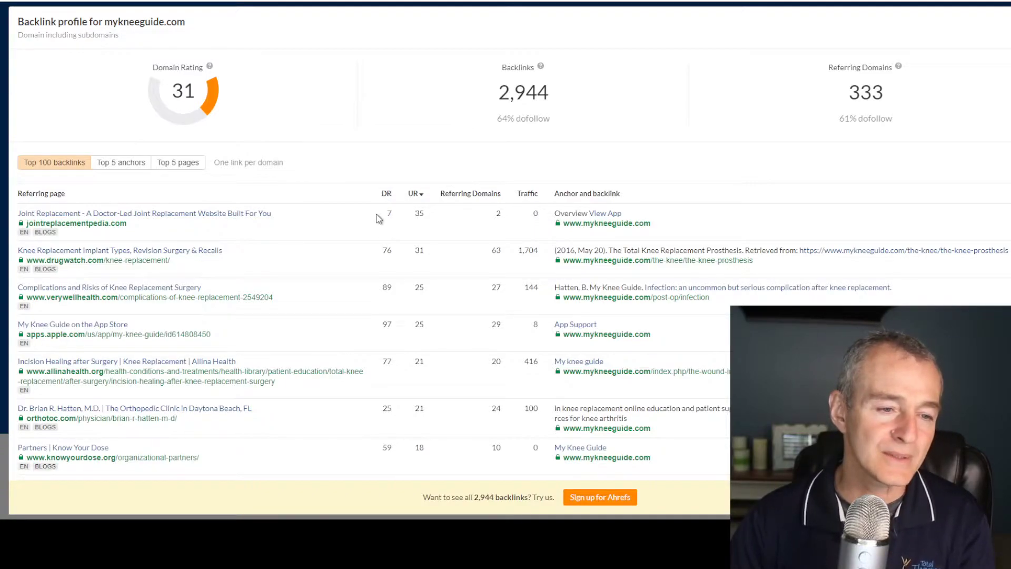
pyautogui.moveTo(379, 218); pyautogui.dragTo(405, 218)
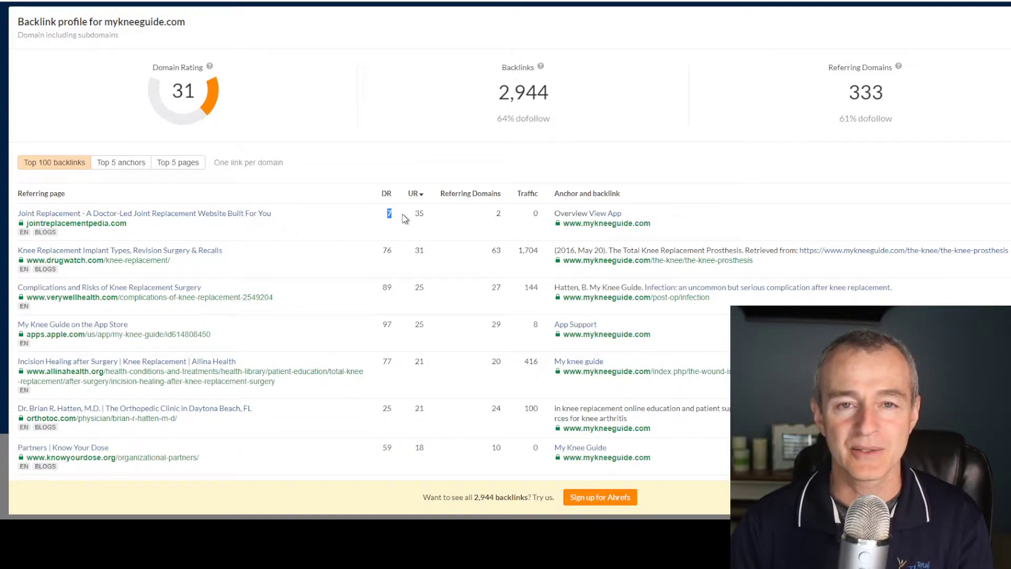
pyautogui.moveTo(373, 252); pyautogui.dragTo(403, 257)
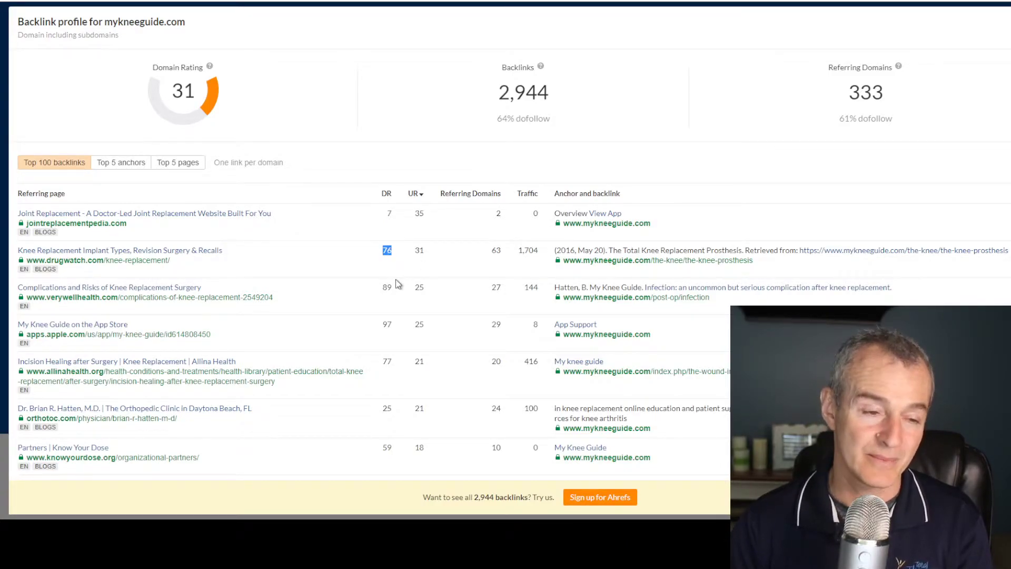
pyautogui.moveTo(383, 284); pyautogui.dragTo(398, 293)
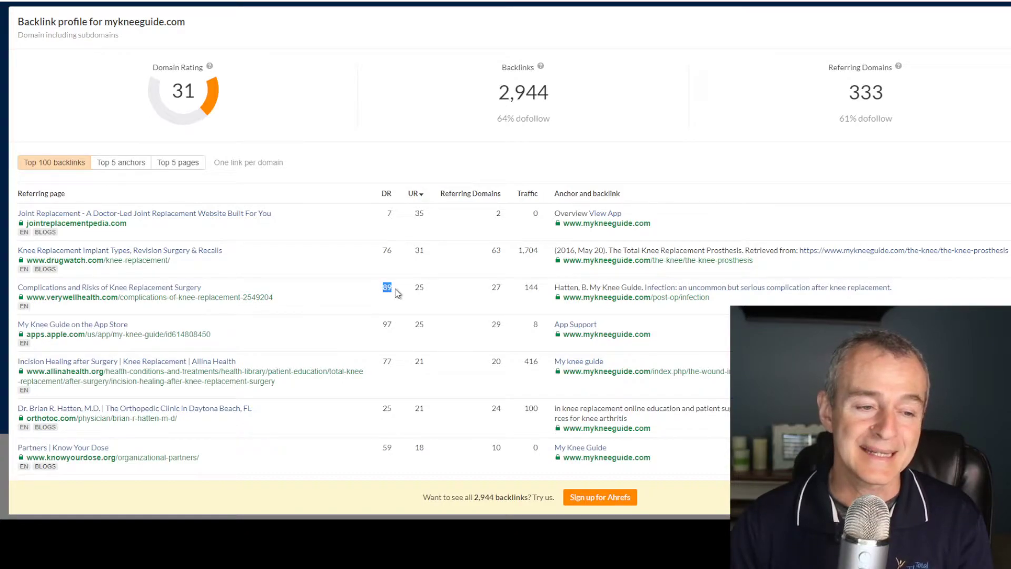
pyautogui.moveTo(382, 329); pyautogui.dragTo(395, 328)
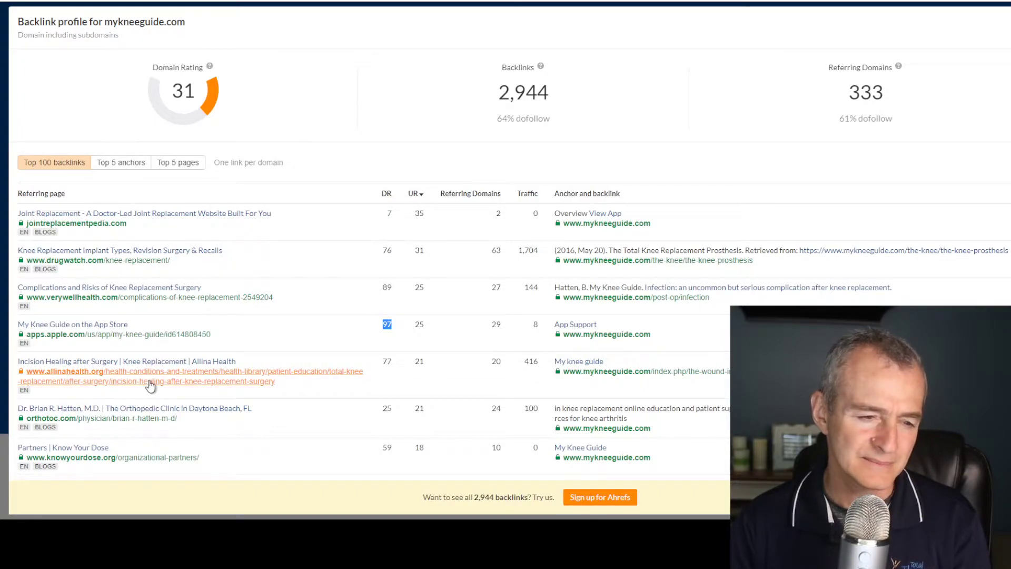
pyautogui.doubleClick(387, 361)
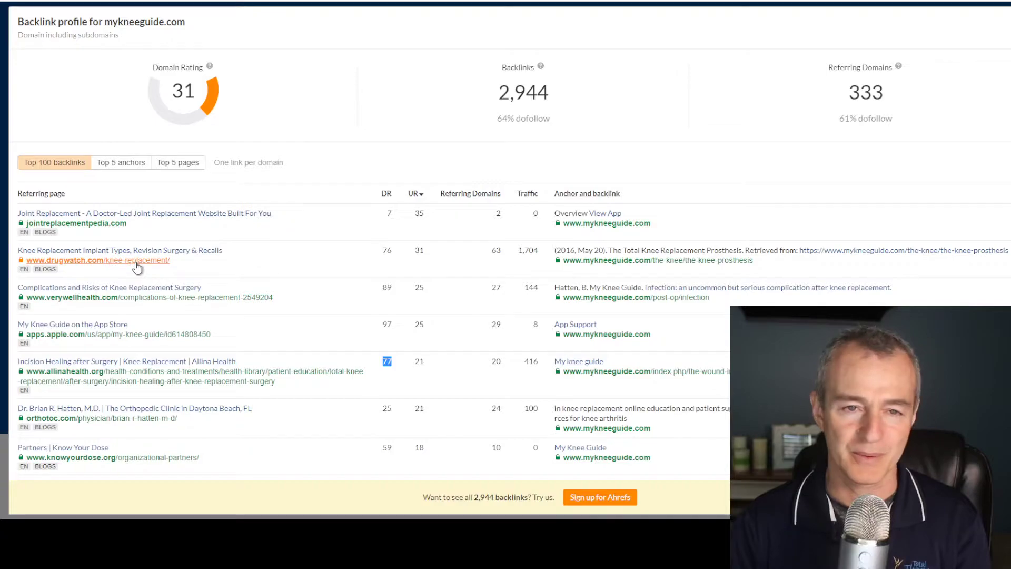
pyautogui.click(167, 261)
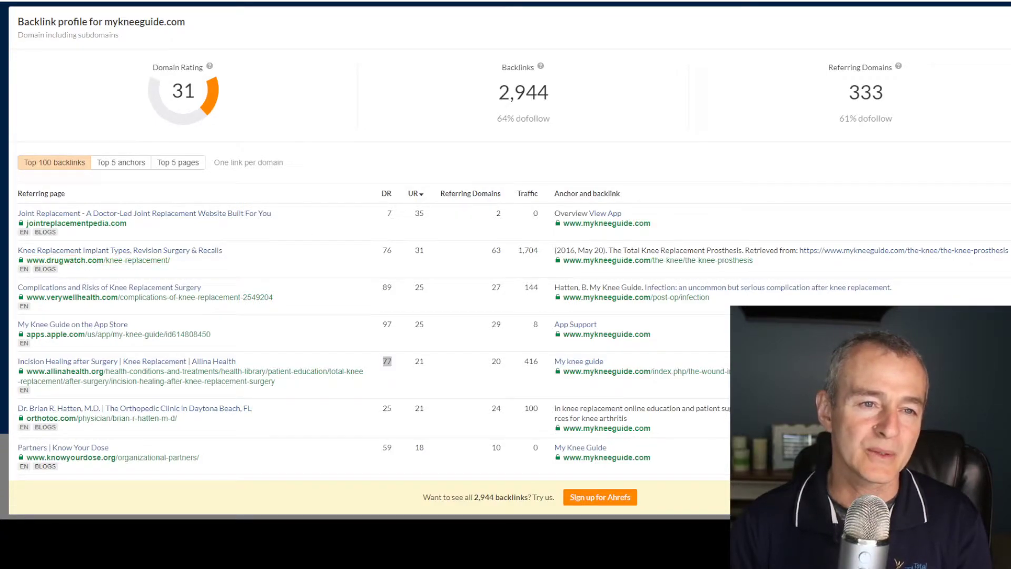
# Scroll the Drugwatch Knee Replacement article down to its 42 Cited Research Articles section
pyautogui.moveTo(497, 24)
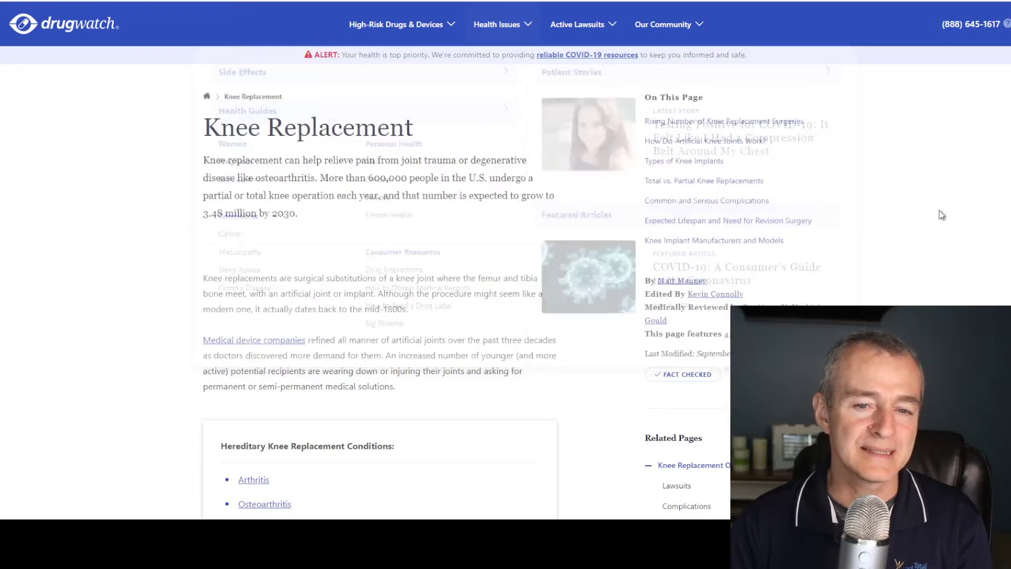
pyautogui.scroll(-9, 380, 263)
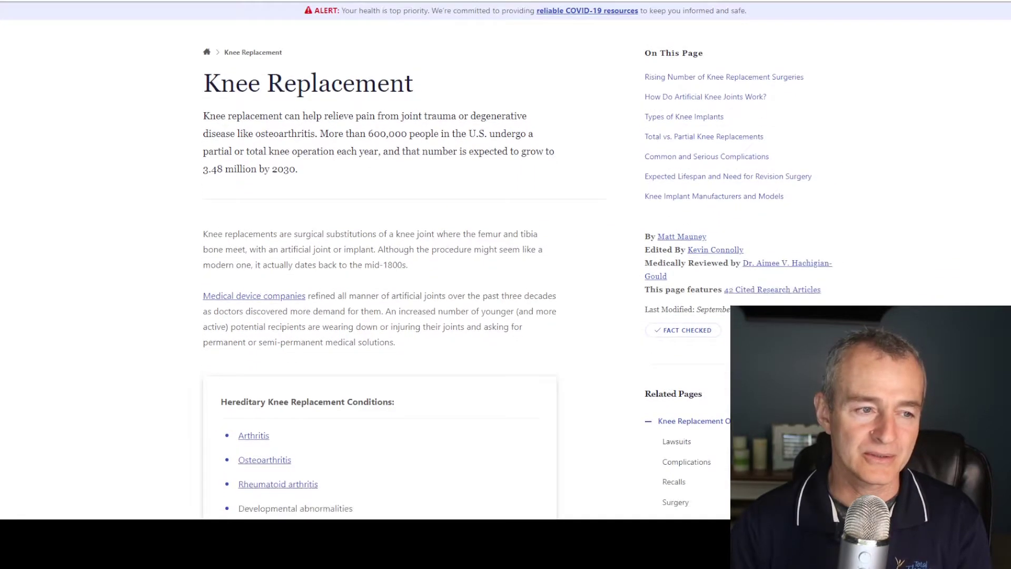
pyautogui.scroll(-7, 379, 264)
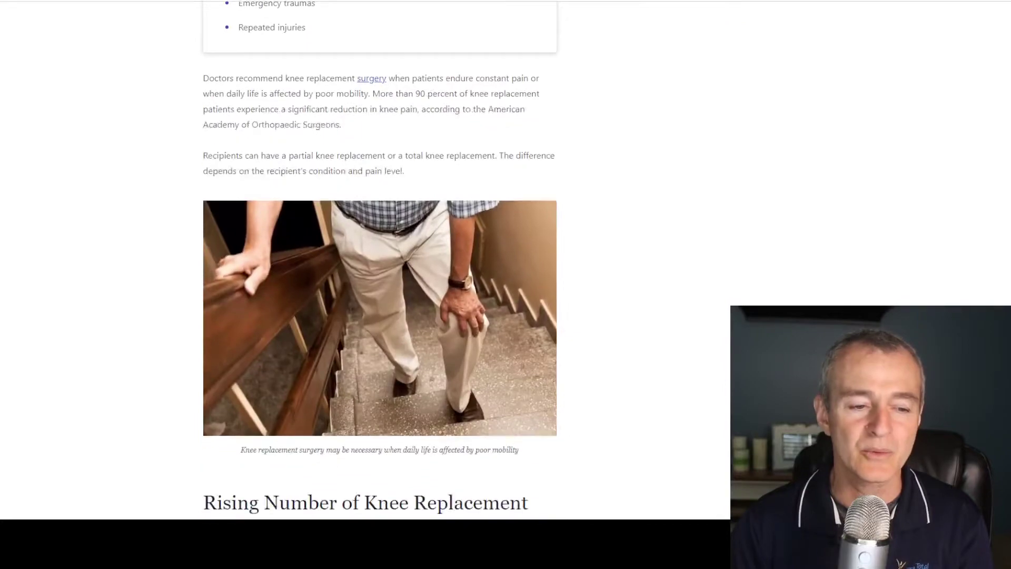
pyautogui.scroll(-4, 379, 264)
pyautogui.scroll(-5, 1009, 227)
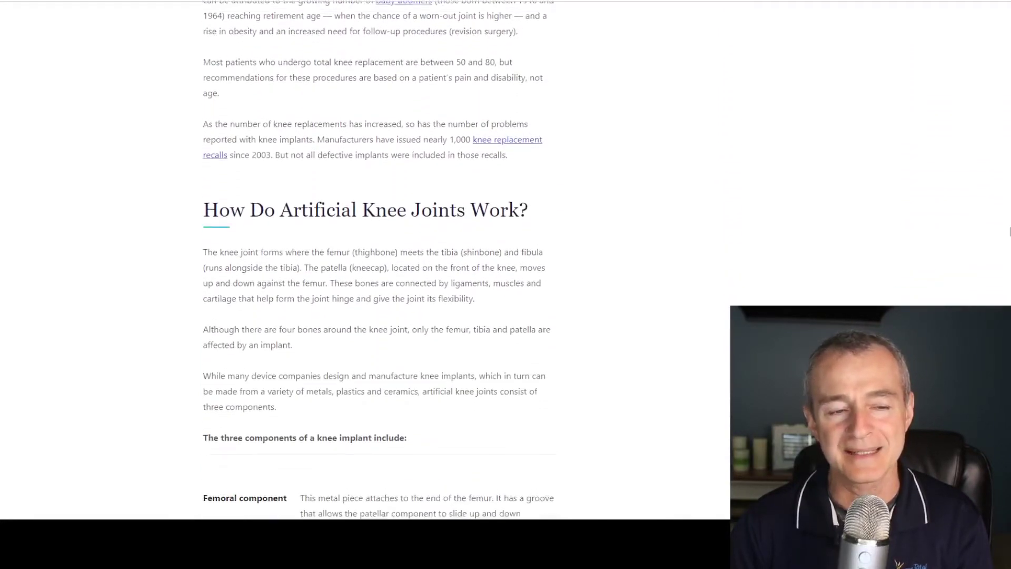
pyautogui.scroll(-6, 1009, 227)
pyautogui.scroll(-2, 1009, 227)
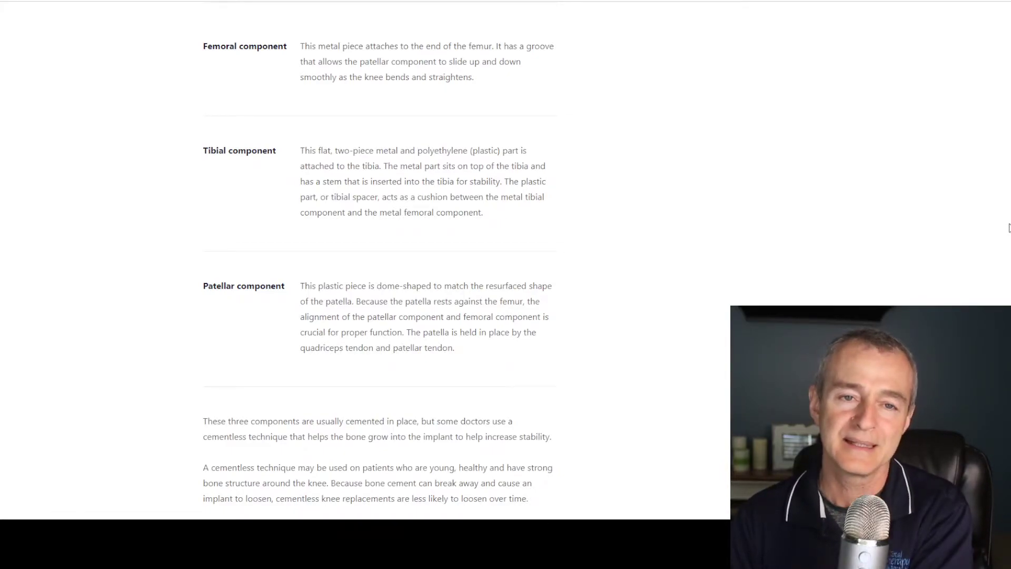
pyautogui.scroll(20, 1009, 228)
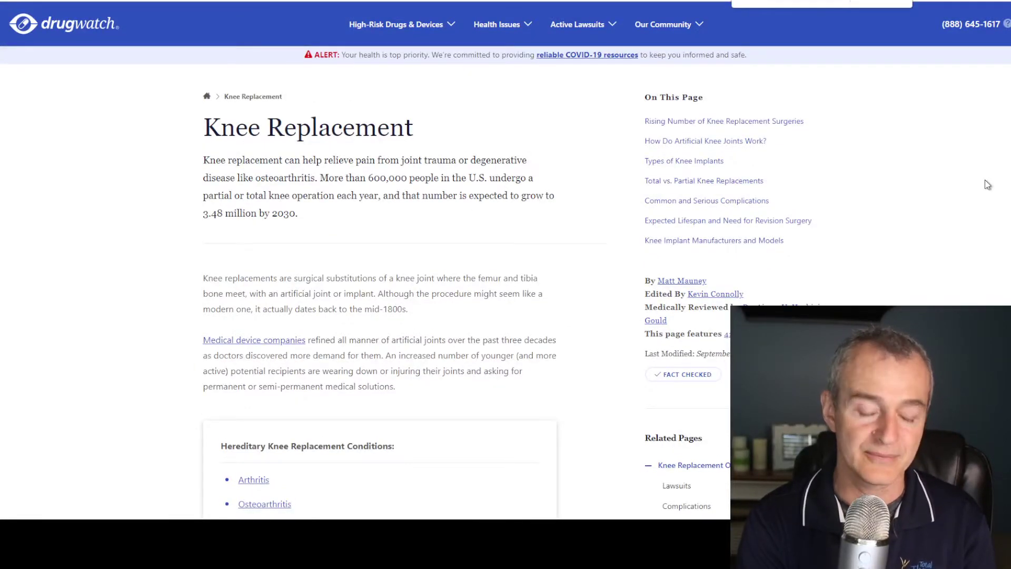
pyautogui.scroll(-20, 988, 184)
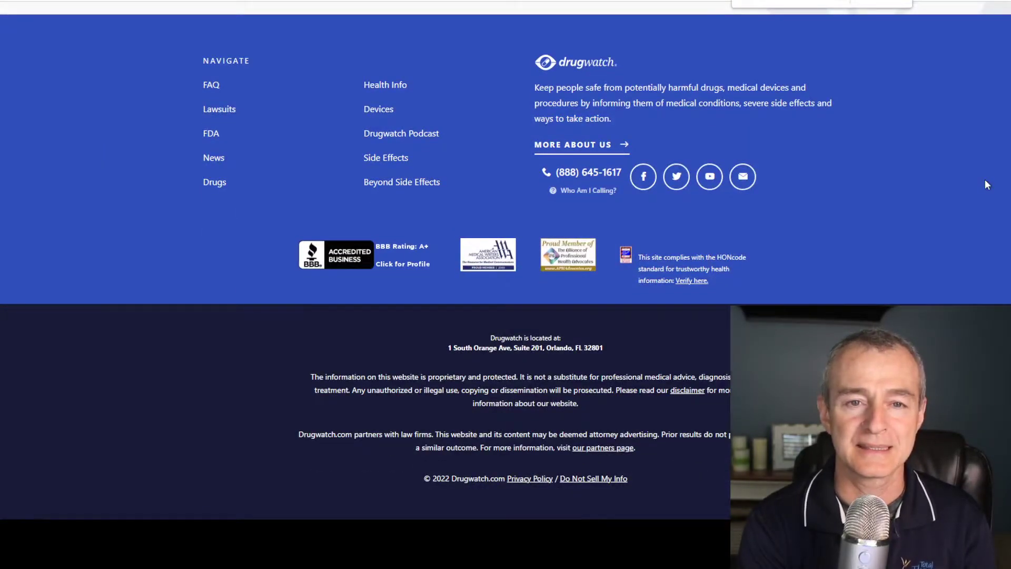
pyautogui.scroll(8, 913, 179)
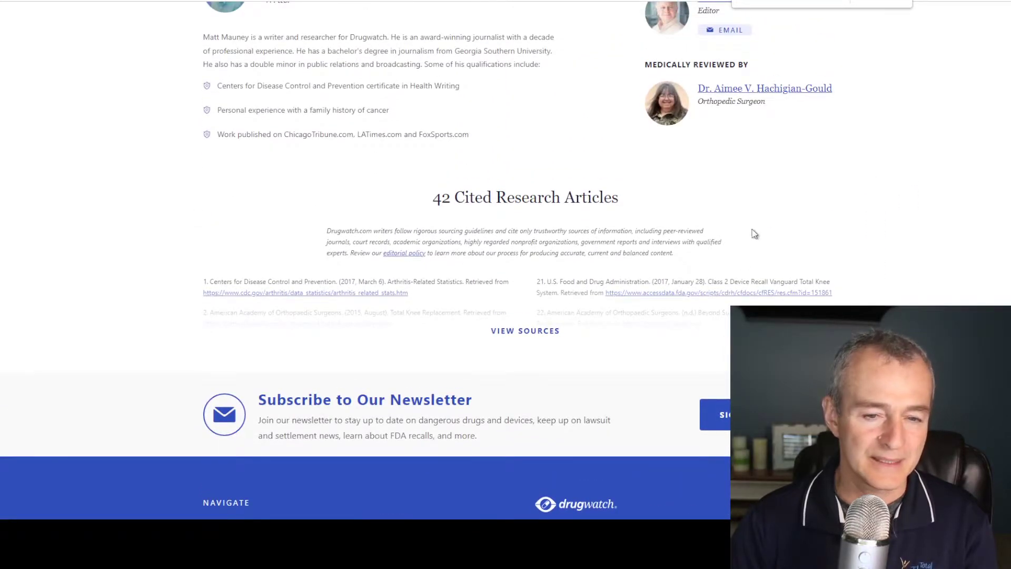
# Expand the full list of cited sources and scroll down to reference 34
pyautogui.click(497, 333)
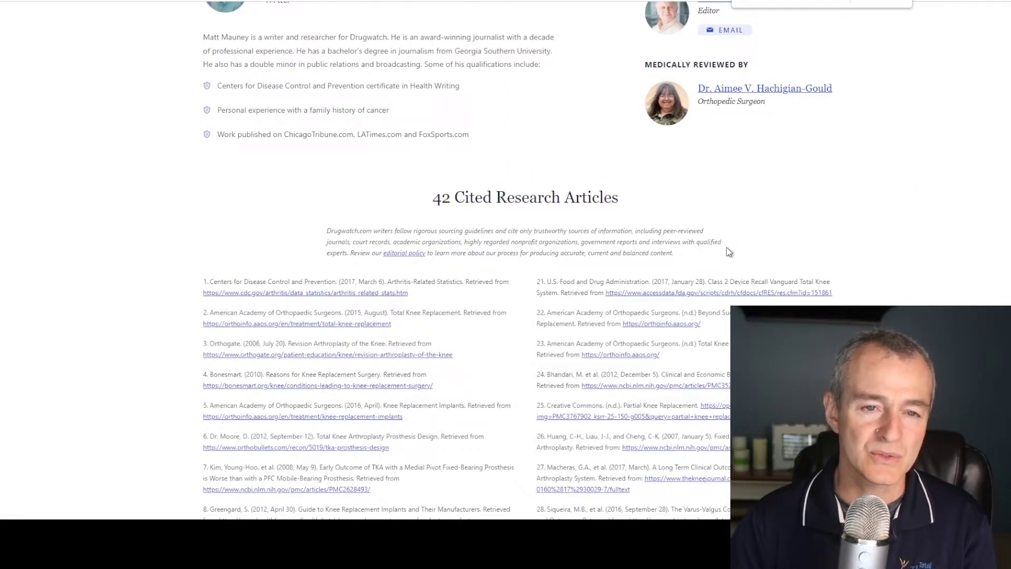
pyautogui.scroll(-7, 576, 339)
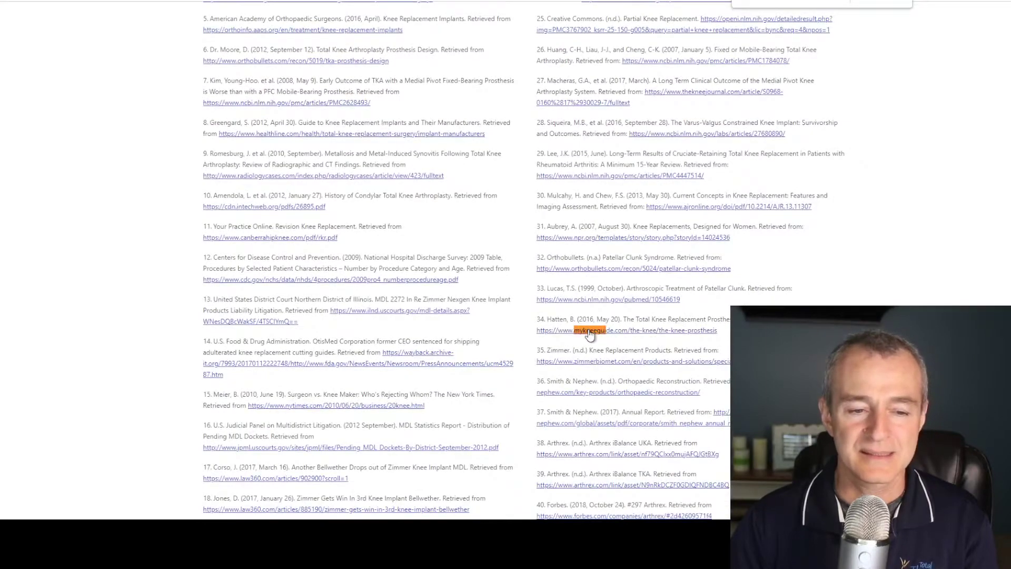
pyautogui.moveTo(547, 320); pyautogui.dragTo(670, 330)
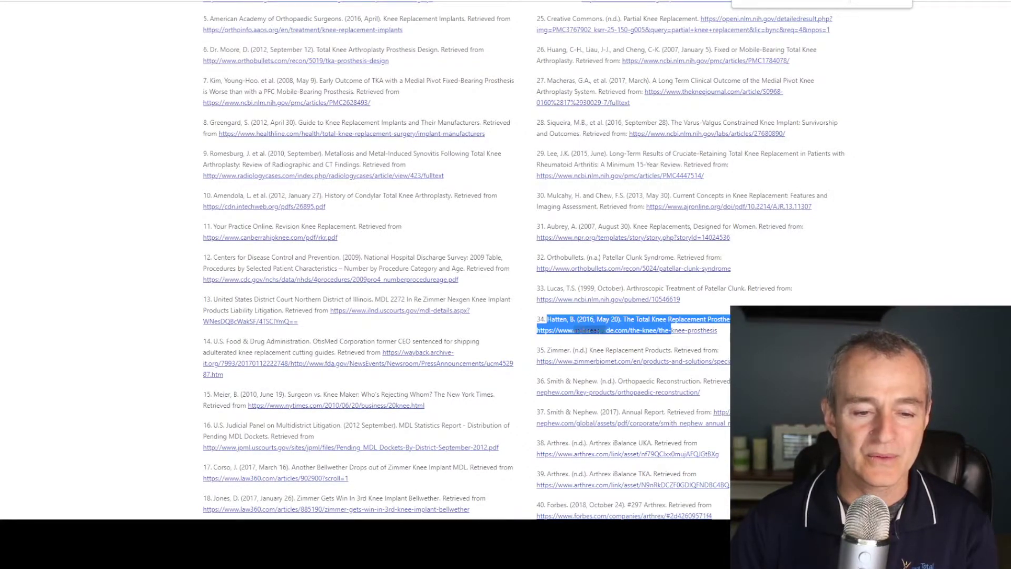
pyautogui.scroll(-4, 791, 212)
pyautogui.click(786, 109)
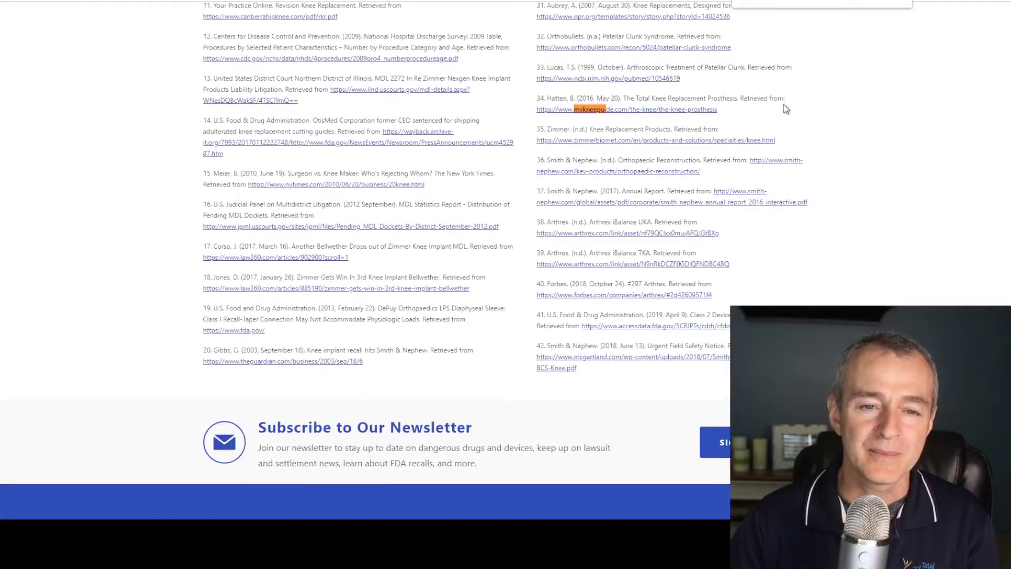
# Open reference 34's mykneeguide.com link, return, and select its article title
pyautogui.click(692, 111)
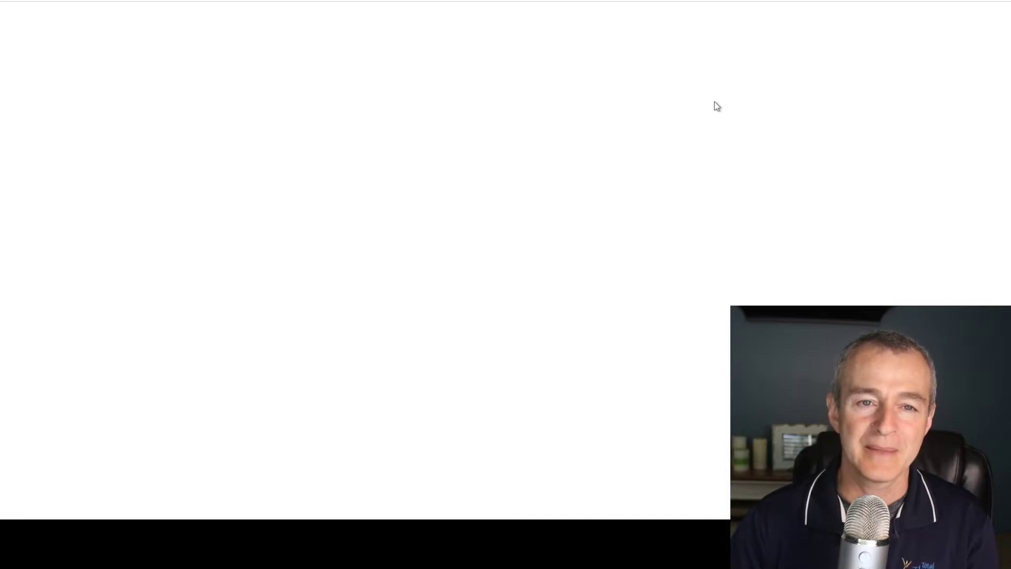
pyautogui.hotkey('ctrl', 'w')
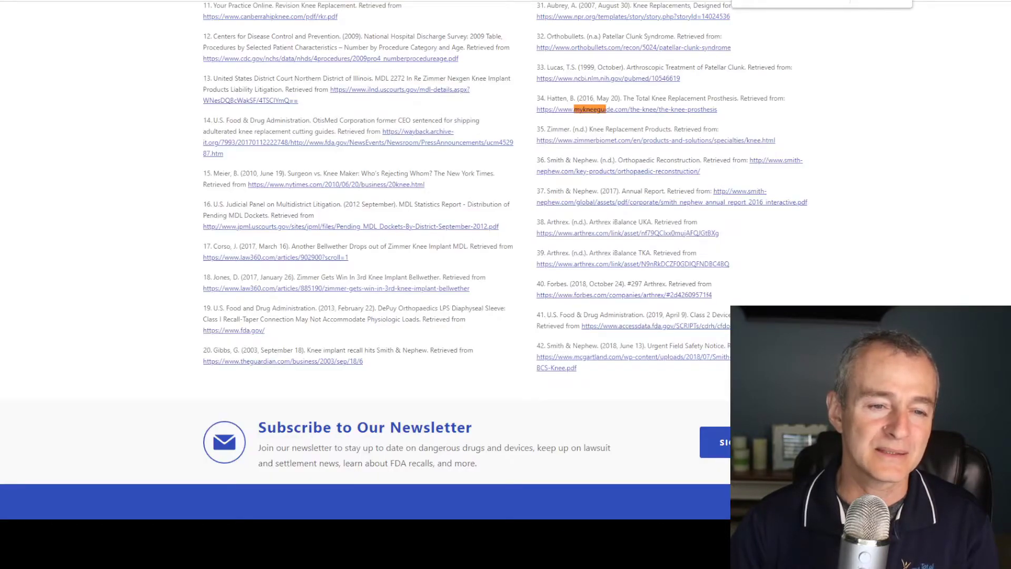
pyautogui.moveTo(621, 99); pyautogui.dragTo(794, 105)
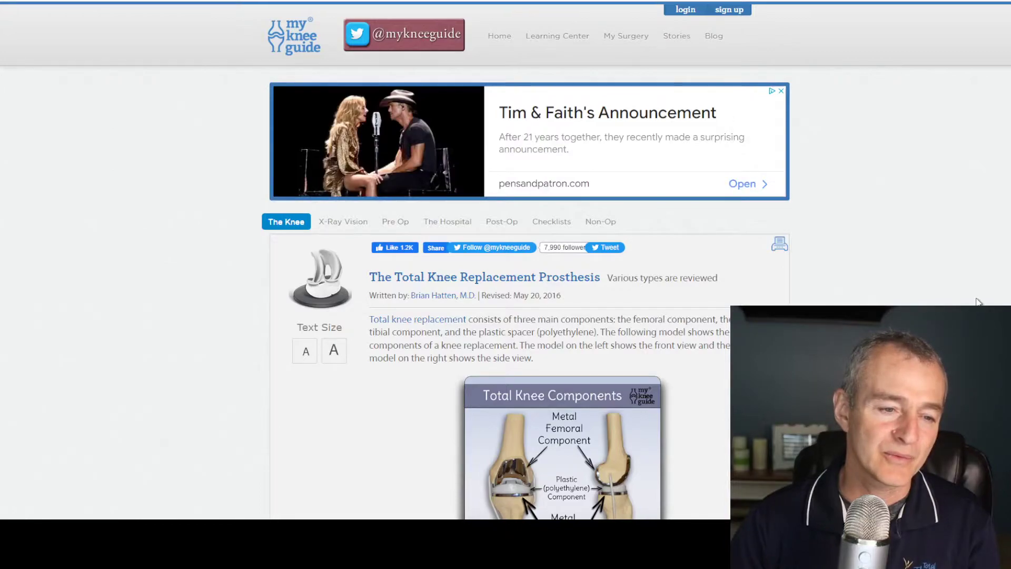
pyautogui.scroll(-4, 971, 301)
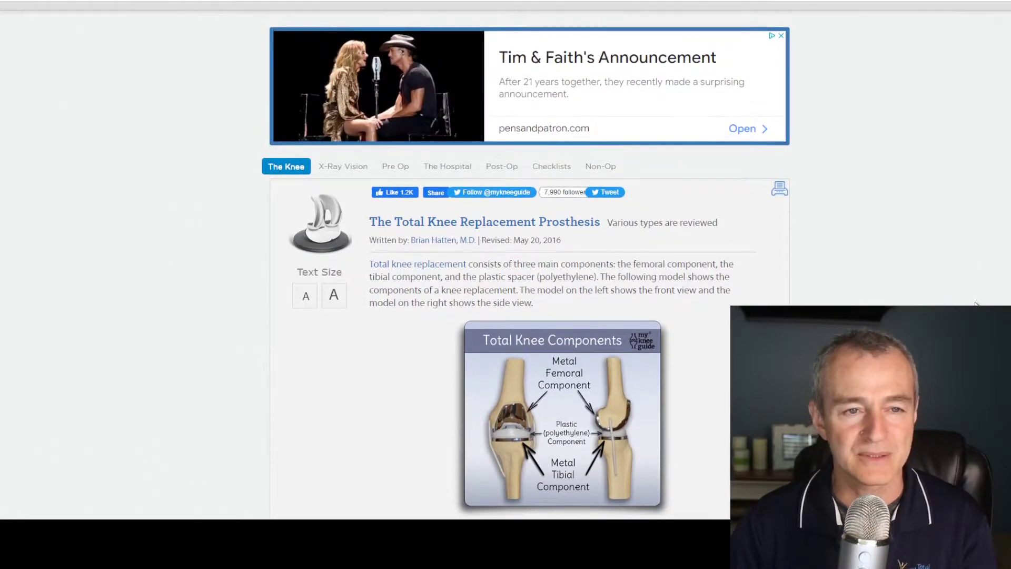
pyautogui.scroll(-6, 965, 298)
pyautogui.scroll(-12, 965, 298)
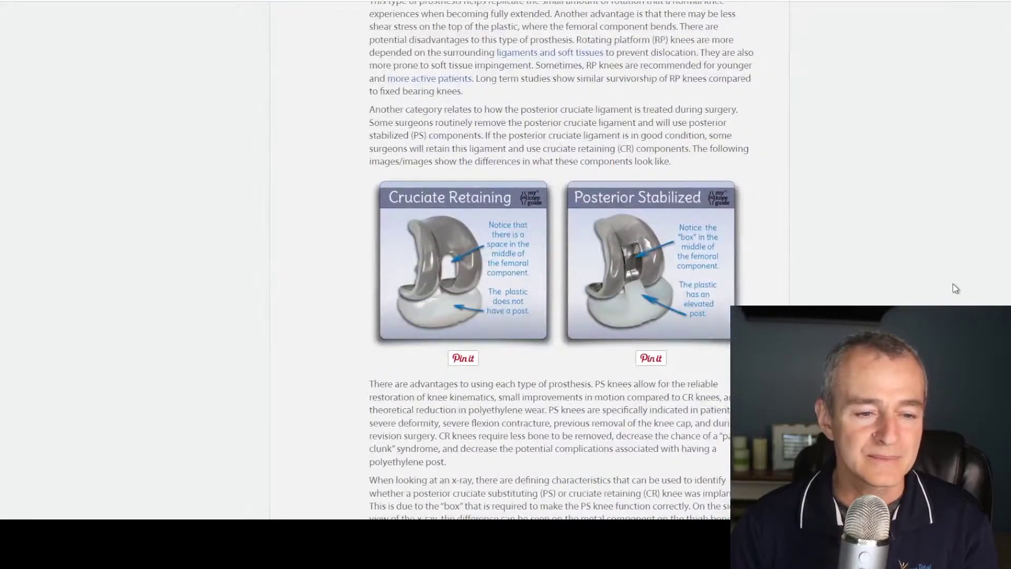
pyautogui.scroll(-11, 956, 289)
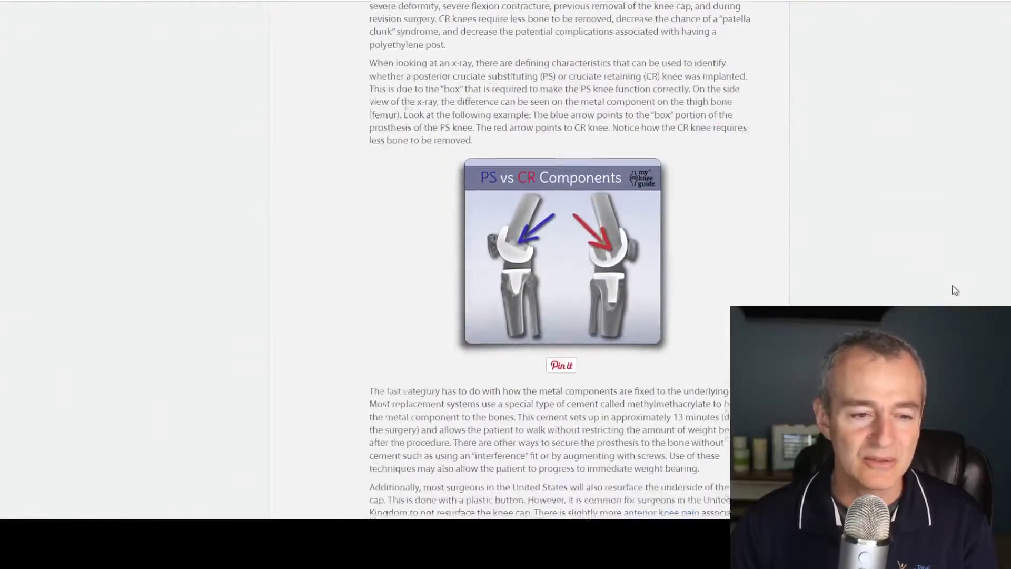
pyautogui.scroll(-2, 685, 179)
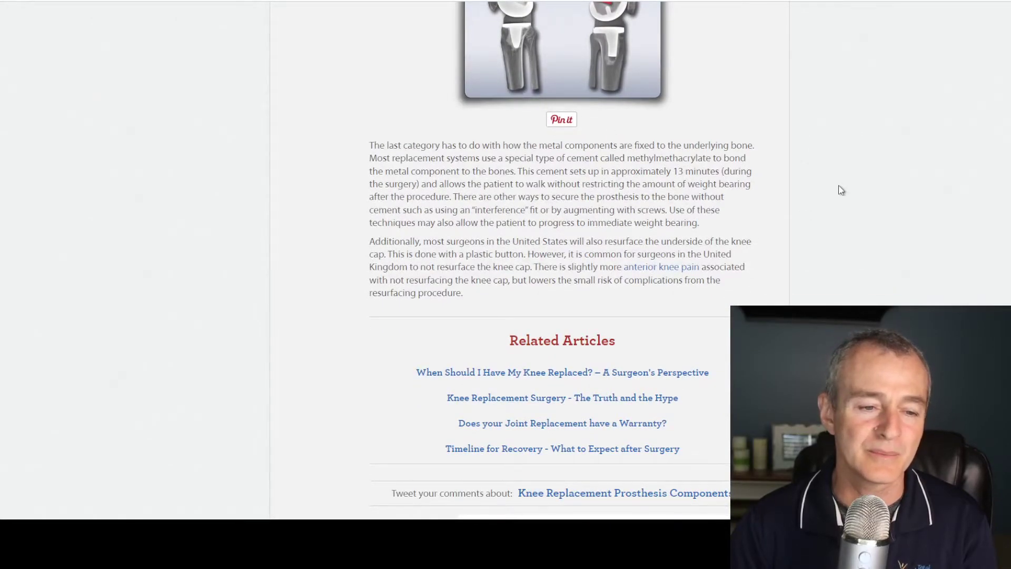
pyautogui.scroll(-8, 843, 205)
pyautogui.scroll(9, 838, 201)
pyautogui.scroll(12, 838, 201)
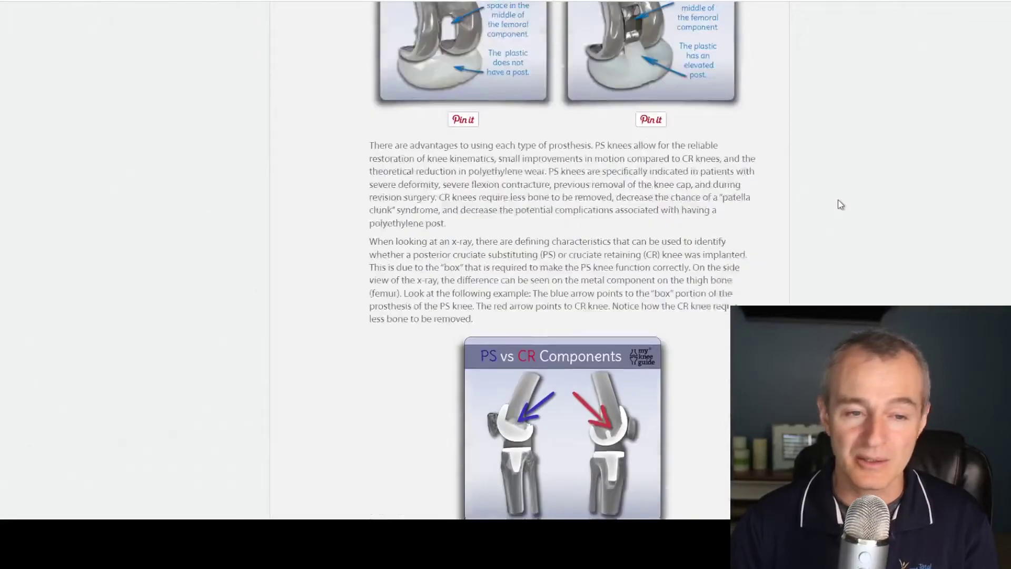
pyautogui.scroll(15, 836, 203)
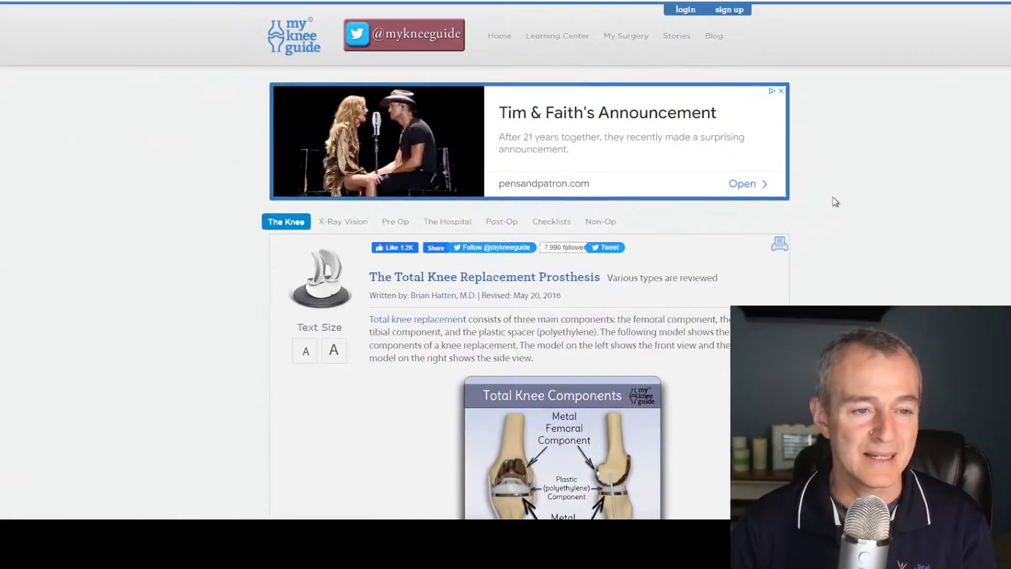
pyautogui.scroll(-1, 837, 202)
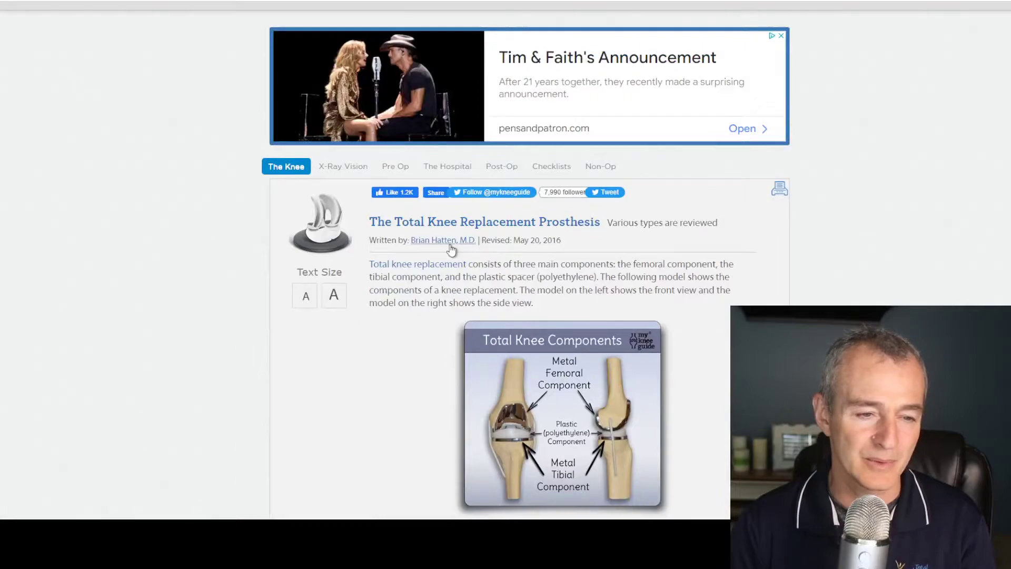
pyautogui.moveTo(525, 240); pyautogui.dragTo(569, 243)
pyautogui.scroll(-3, 886, 278)
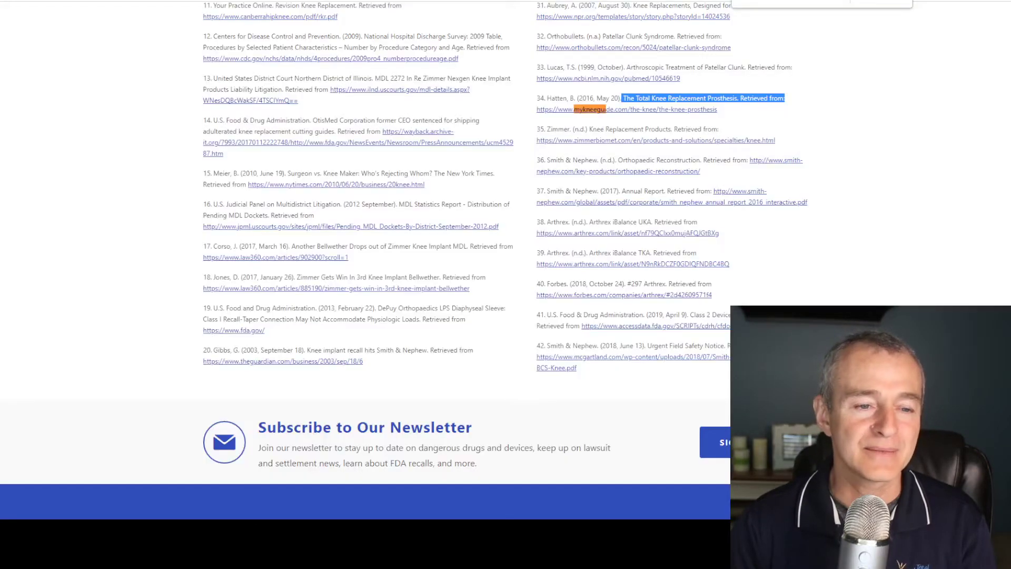
pyautogui.click(539, 104)
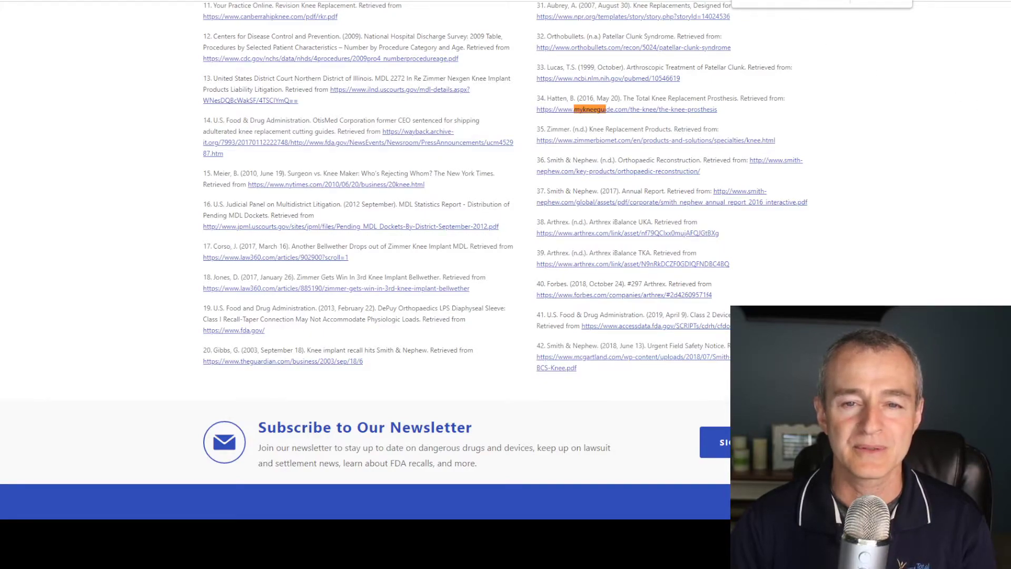
# Search the page for '34' and step through the matches
pyautogui.scroll(20, 787, 11)
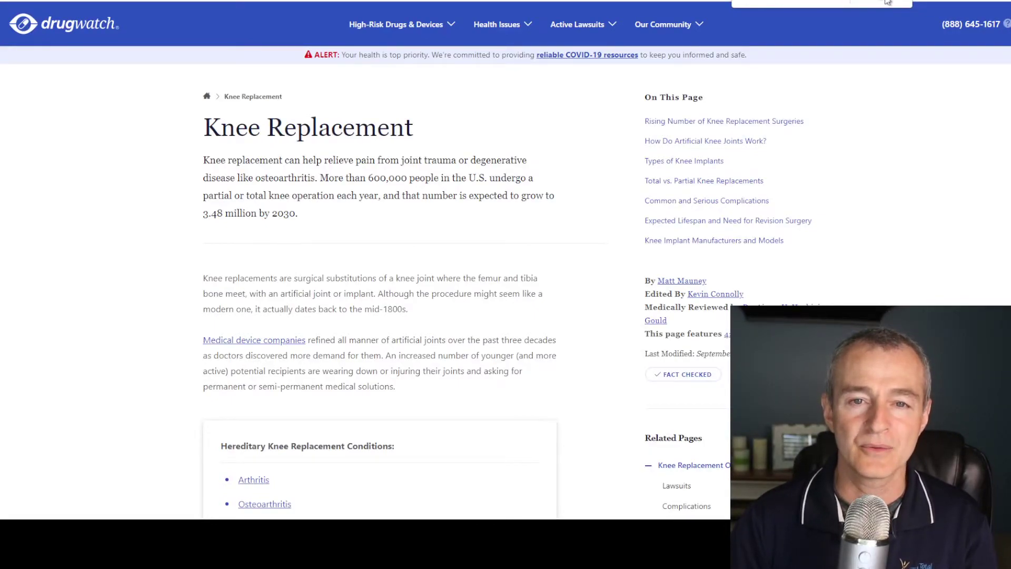
pyautogui.write('34')
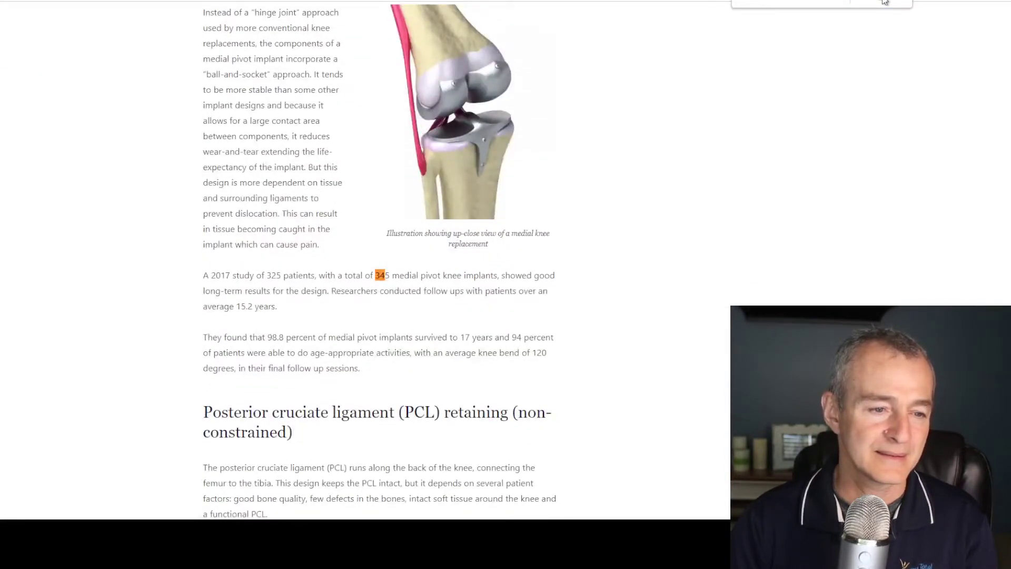
pyautogui.click(887, 1)
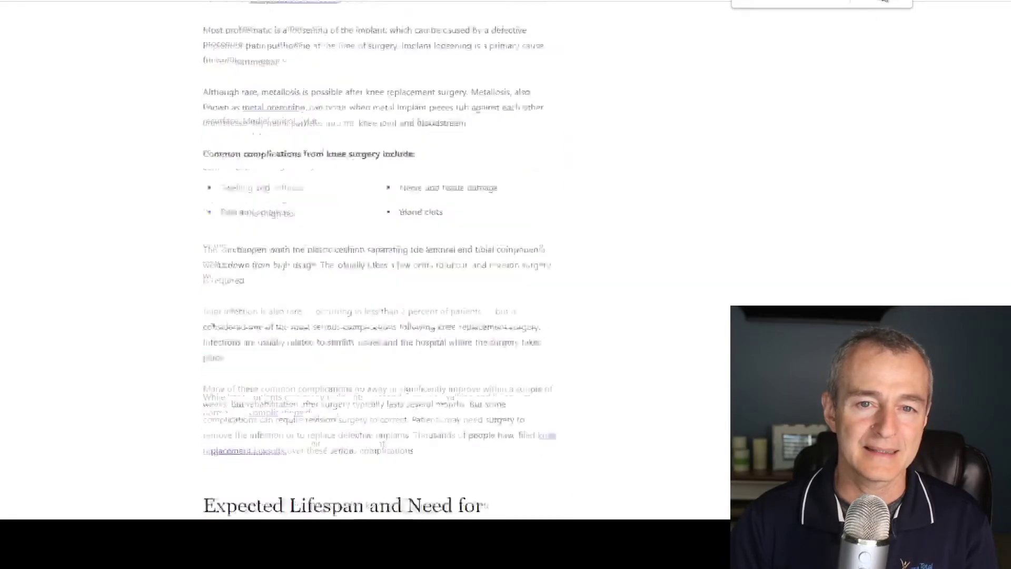
pyautogui.click(886, 1)
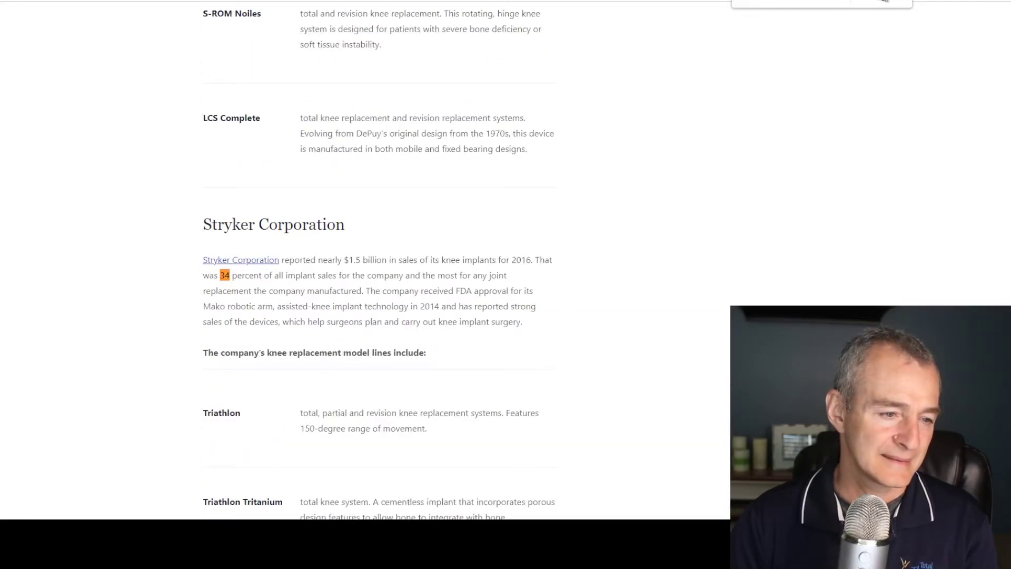
pyautogui.scroll(12, 696, 278)
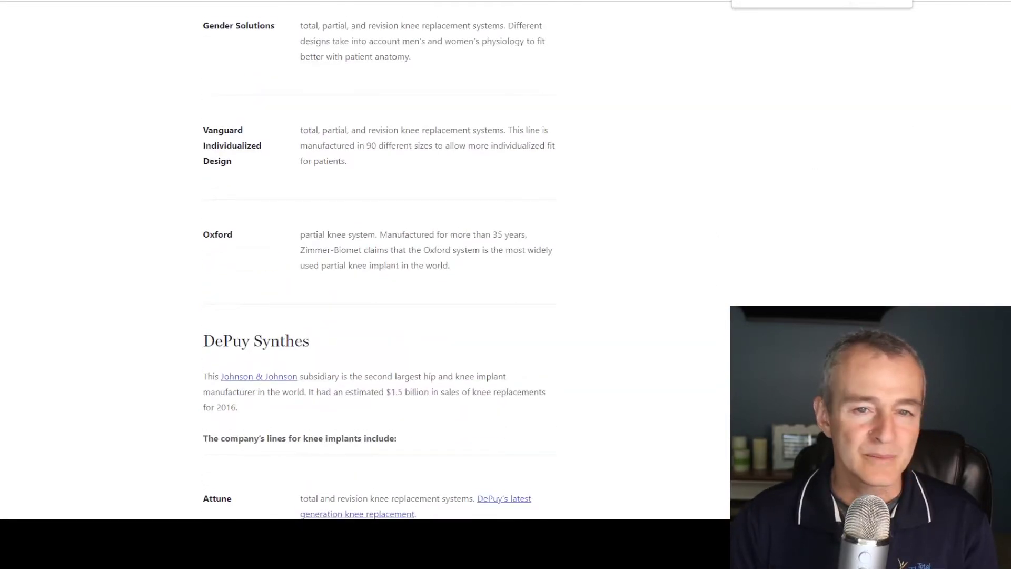
pyautogui.press('Return')
# Scroll back up to the 'Rising Number of Knee Replacement Surgeries' section
pyautogui.scroll(3, 379, 258)
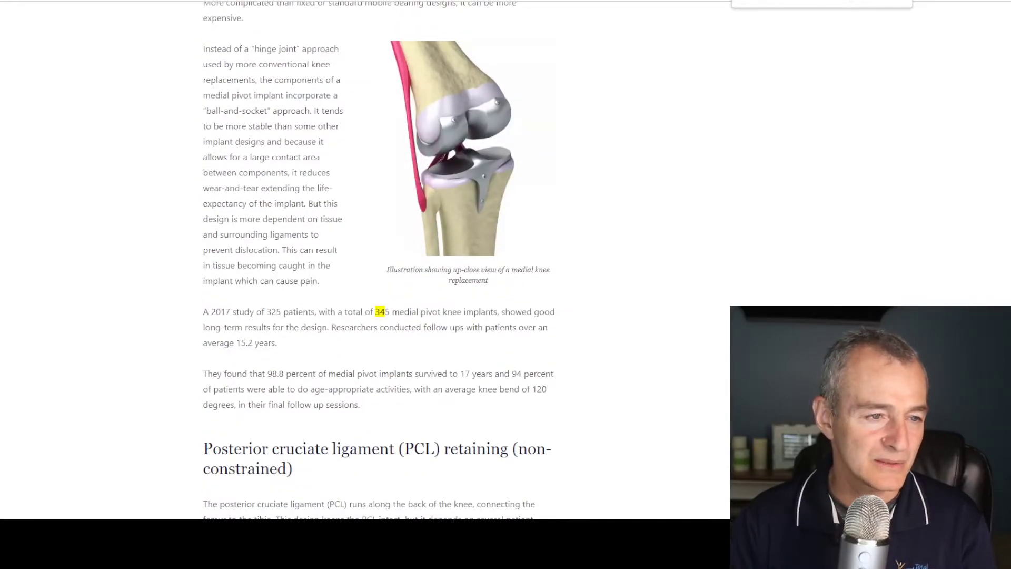
pyautogui.scroll(10, 379, 258)
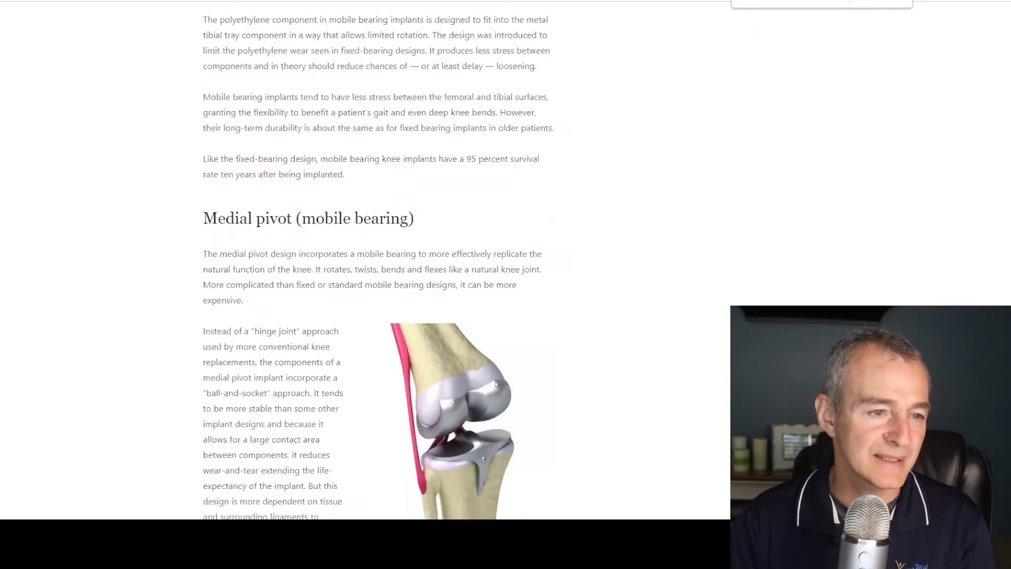
pyautogui.scroll(15, 379, 258)
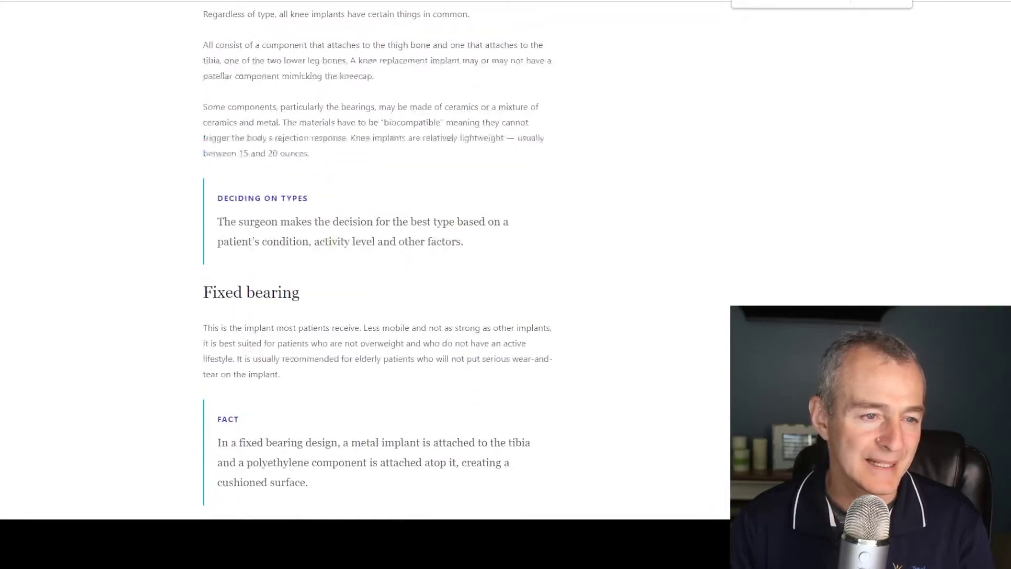
pyautogui.scroll(18, 380, 259)
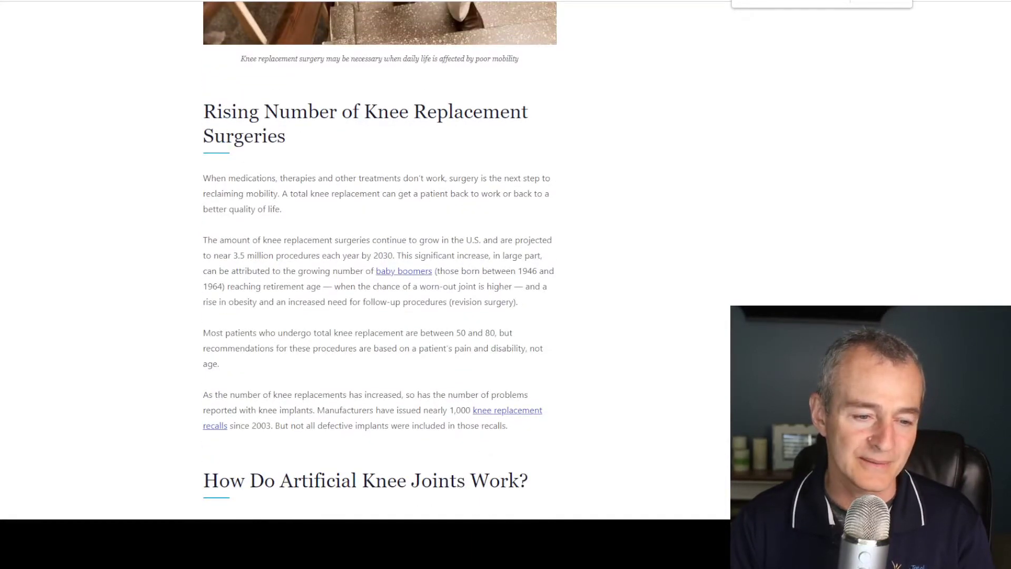
pyautogui.scroll(15, 379, 259)
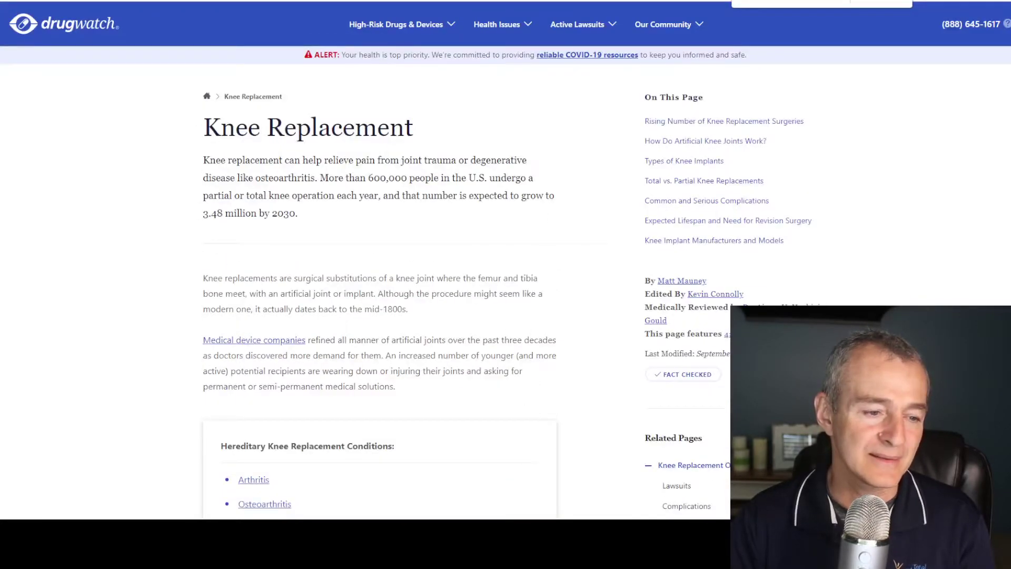